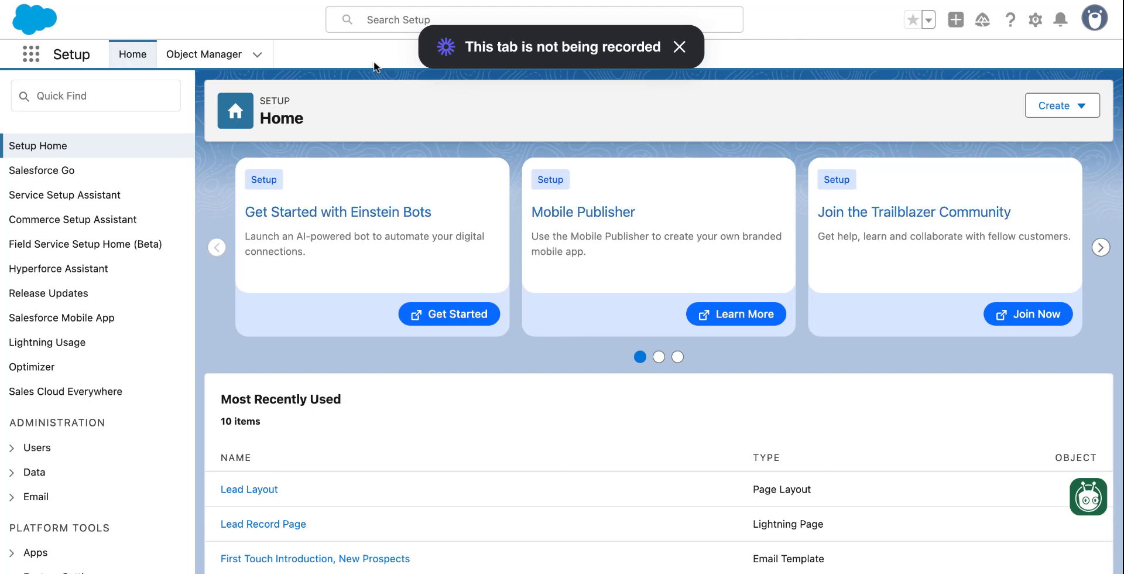
Find Sales Engagement Settings in Setup and open its Automate section
{"action": "left_click", "coordinate": [146, 107]}
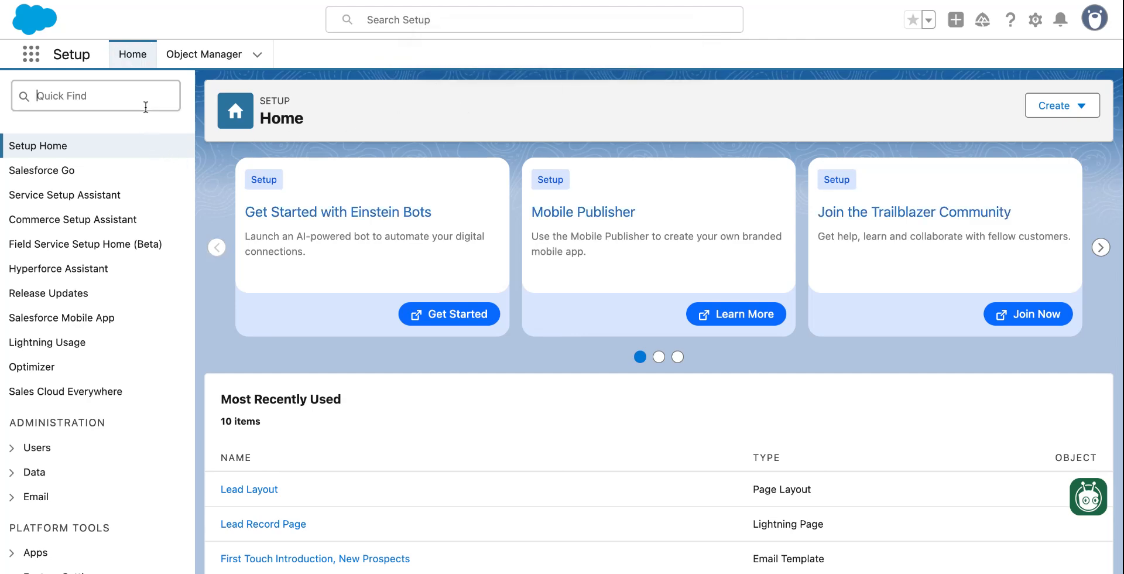
{"action": "type", "text": "Sales Engagement"}
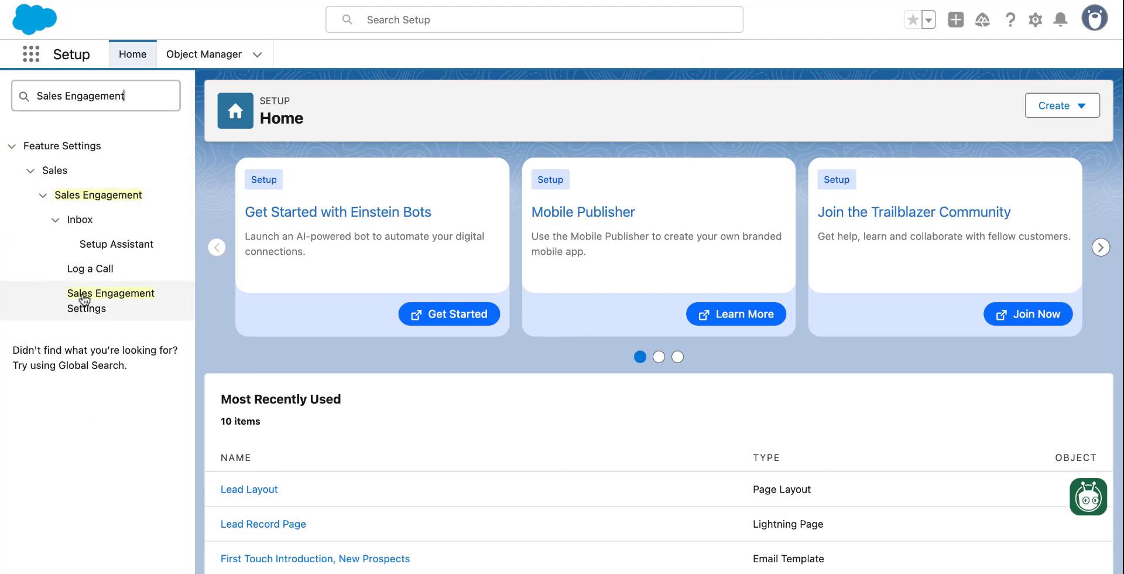
{"action": "left_click", "coordinate": [91, 298]}
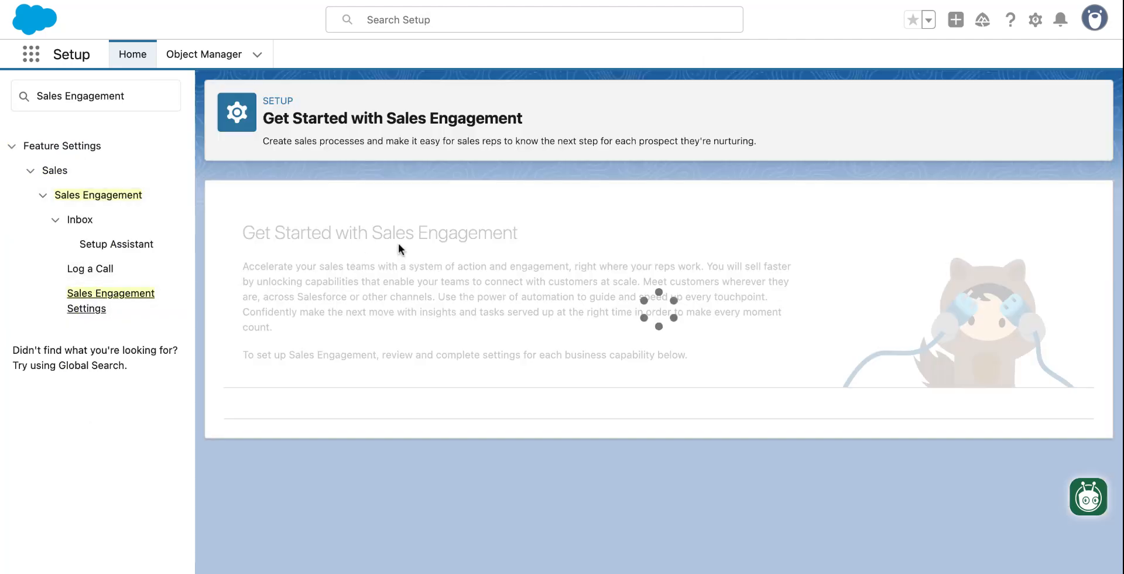
{"action": "left_click", "coordinate": [331, 410]}
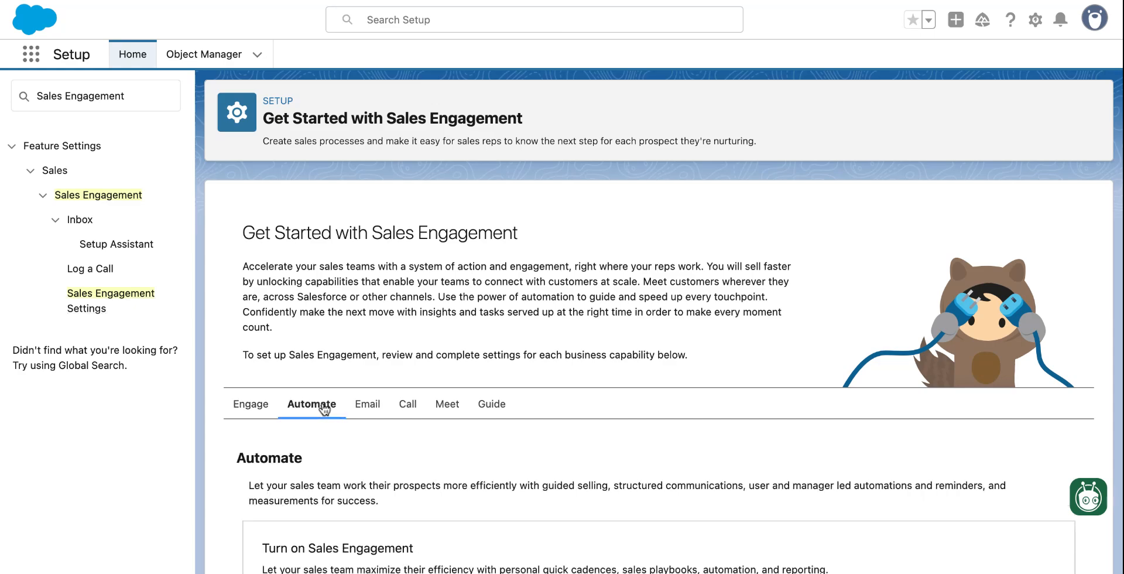
Under Add Sales Engagement to Page Layouts and List Views, expand the lead configuration and open the Lead Page Layout link for the Cadences related list
{"action": "scroll", "coordinate": [324, 404], "scroll_direction": "down", "scroll_amount": 10}
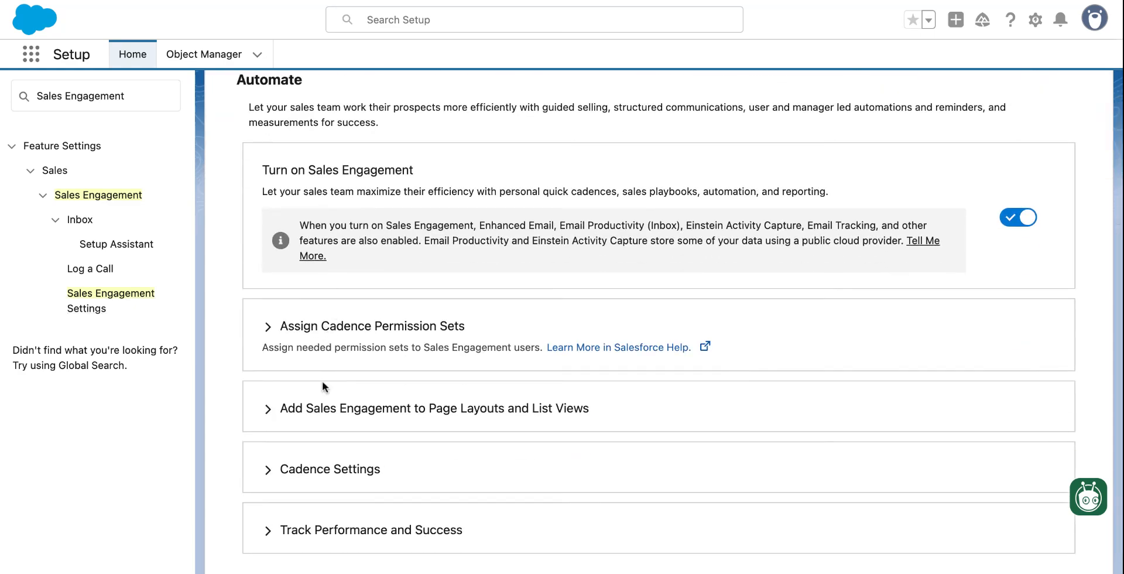
{"action": "left_click", "coordinate": [325, 408]}
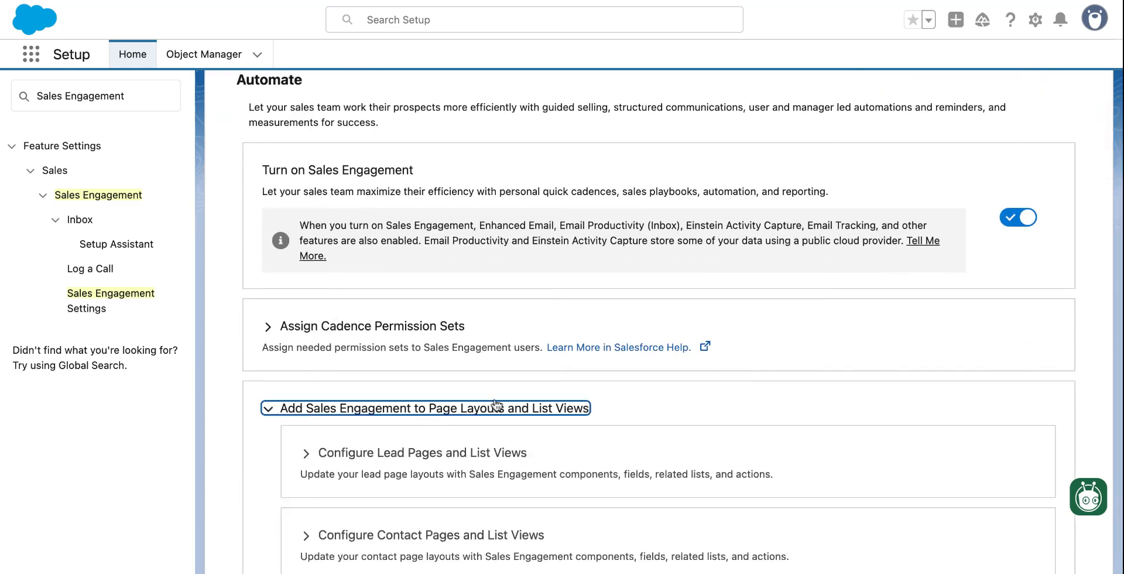
{"action": "scroll", "coordinate": [559, 410], "scroll_direction": "down", "scroll_amount": 3}
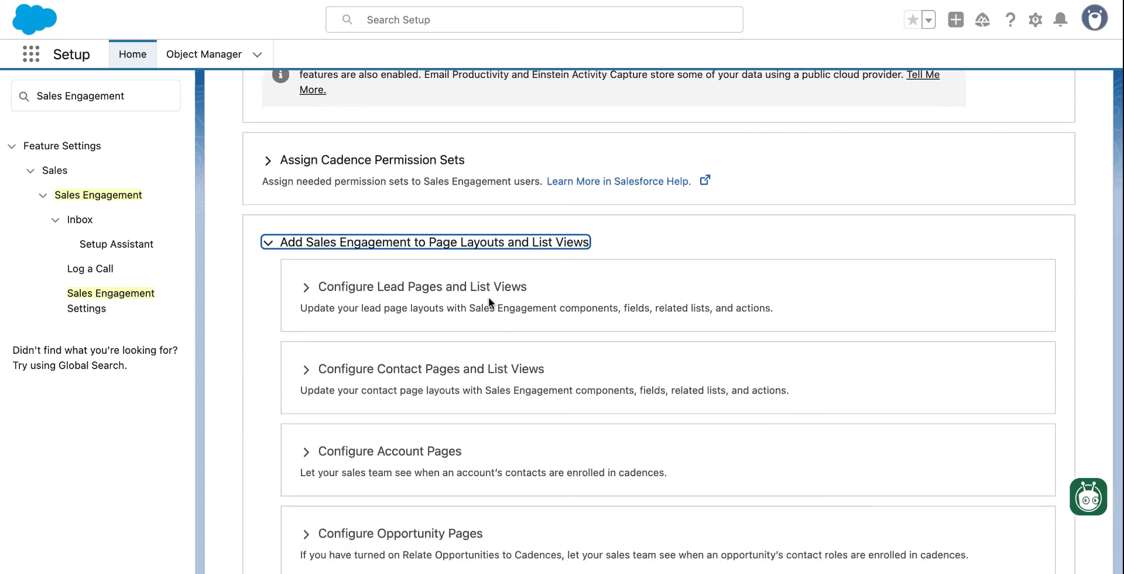
{"action": "left_click", "coordinate": [459, 290]}
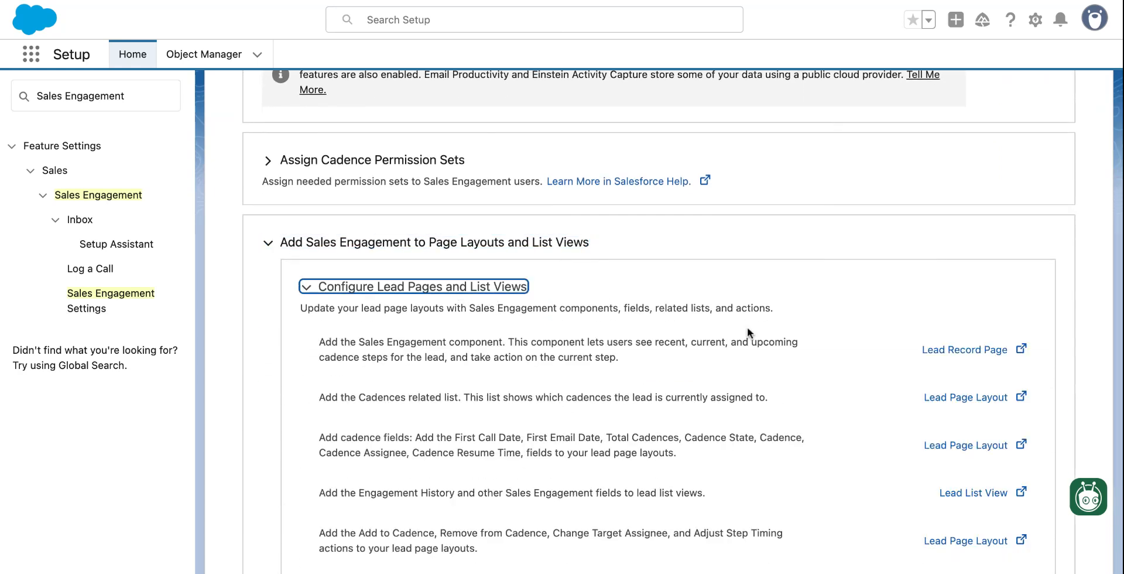
{"action": "left_click", "coordinate": [980, 402]}
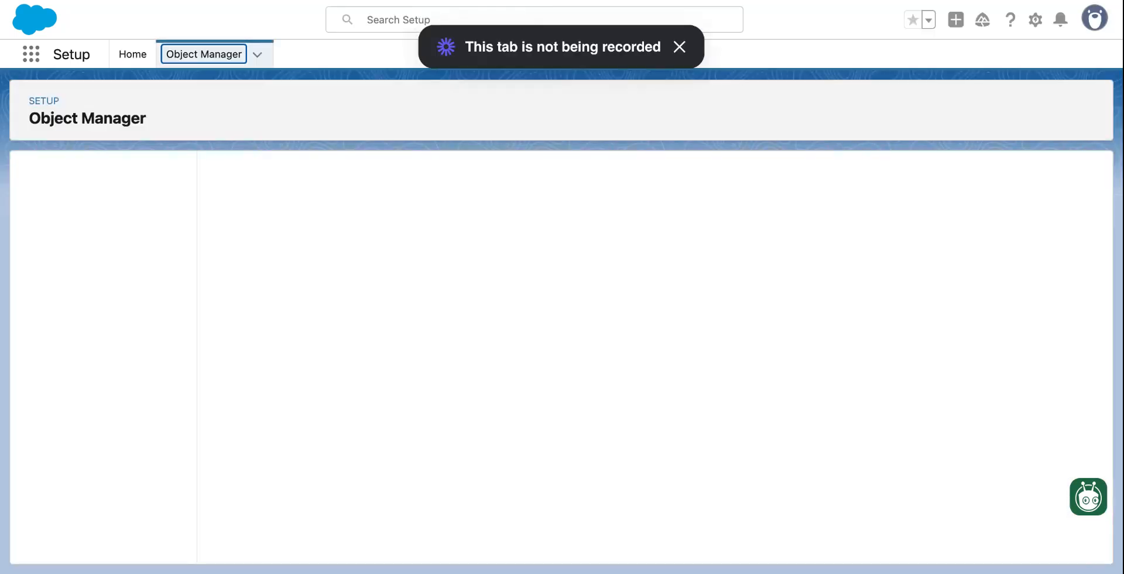
{"action": "left_click", "coordinate": [681, 47]}
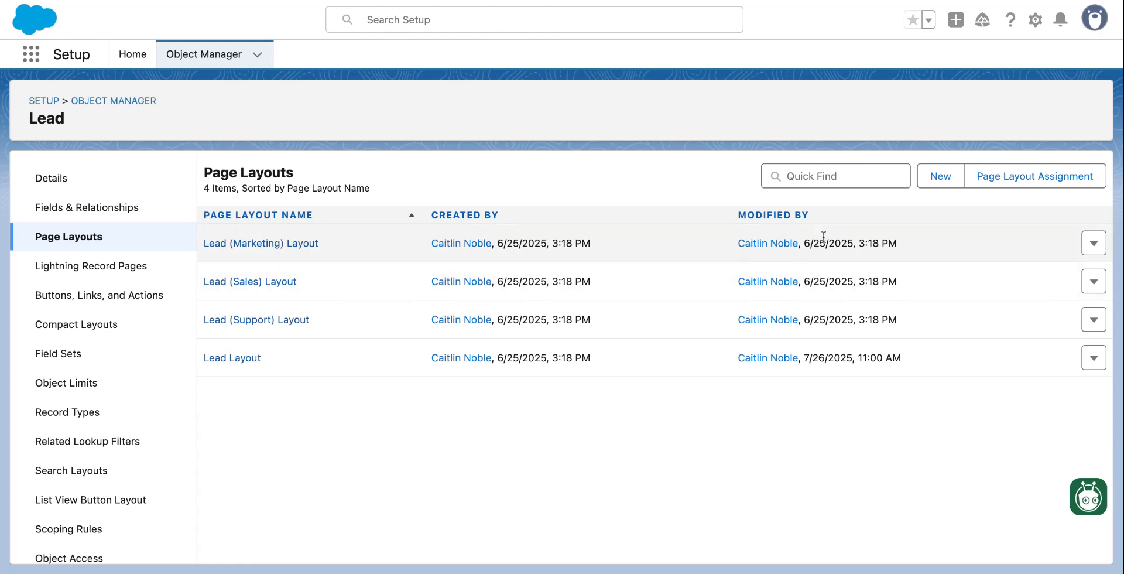
Review the lead page layout assignments and open the layout assigned to the System Administrator profile
{"action": "left_click", "coordinate": [1032, 181]}
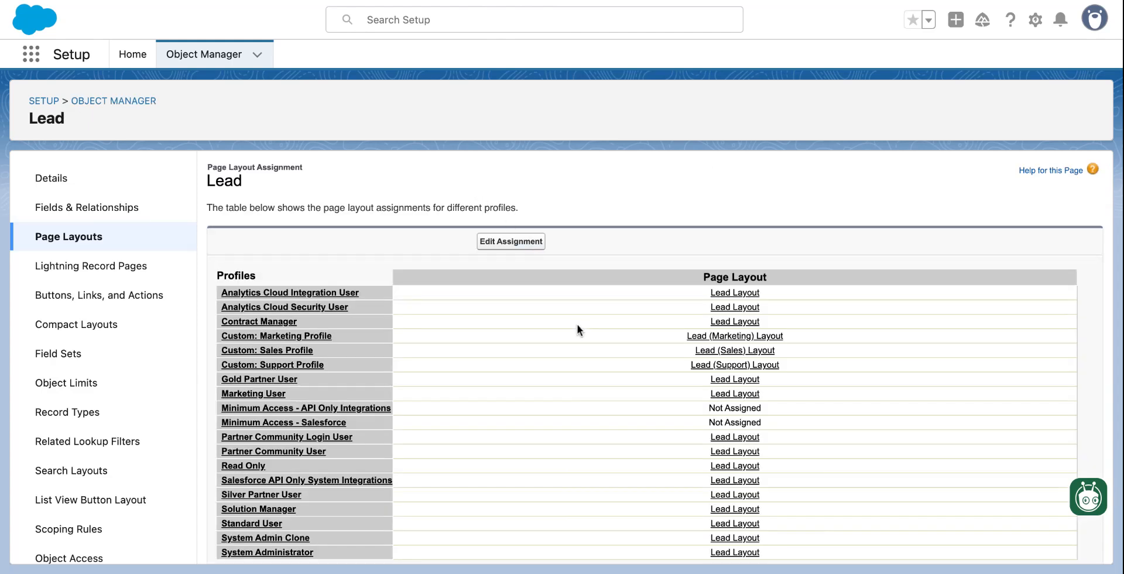
{"action": "scroll", "coordinate": [584, 331], "scroll_direction": "down", "scroll_amount": 2}
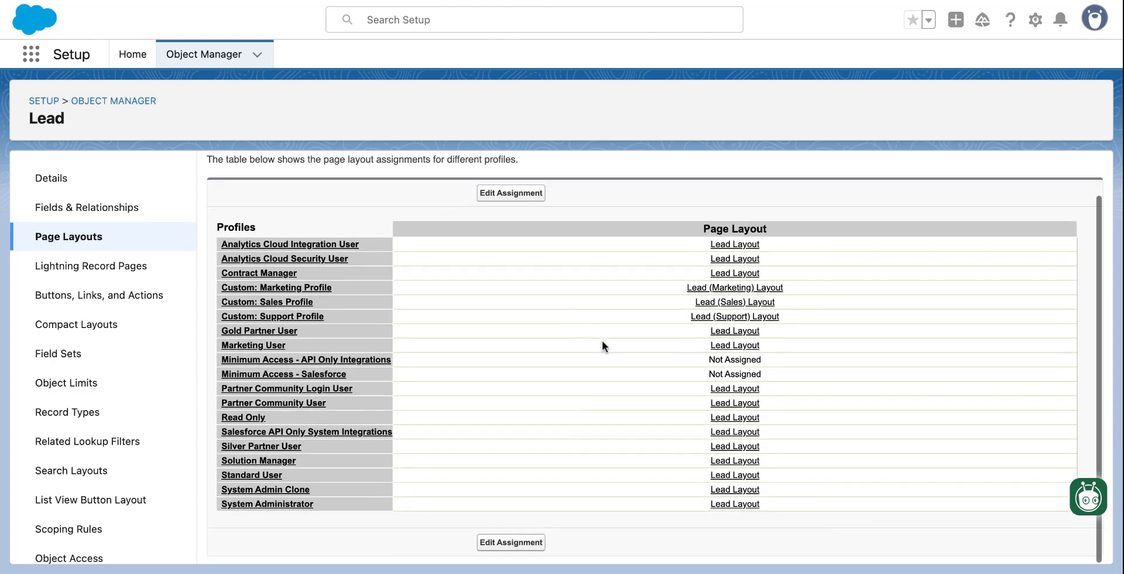
{"action": "left_click", "coordinate": [738, 504]}
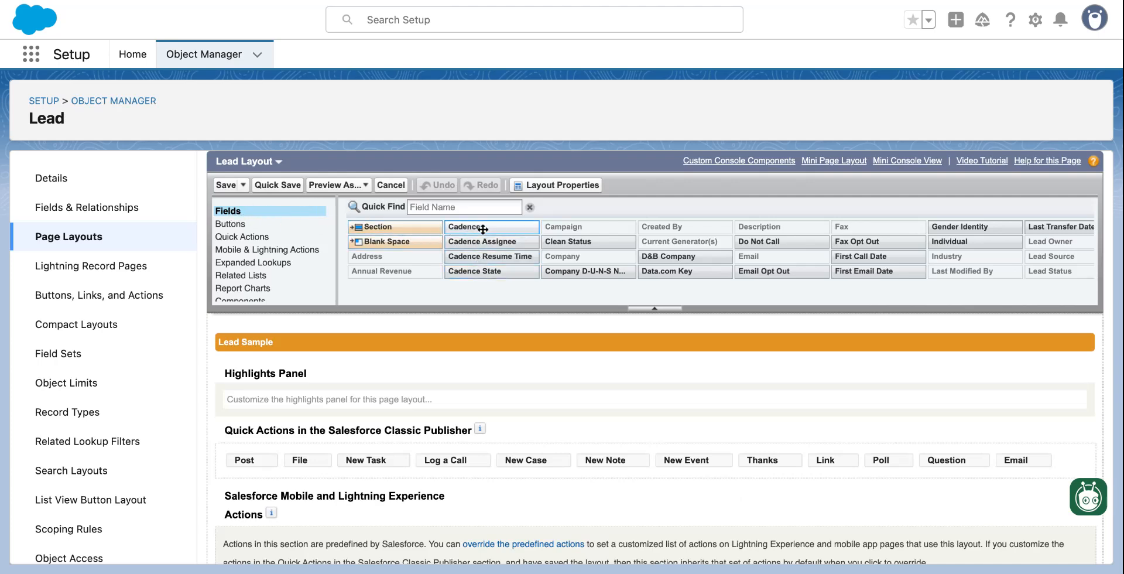
Add the Cadence, Cadence Assignee, Cadence Resume Time and Cadence State fields below Annual Revenue in Lead Information, and save the layout
{"action": "scroll", "coordinate": [484, 388], "scroll_direction": "down", "scroll_amount": 5}
{"action": "scroll", "coordinate": [484, 388], "scroll_direction": "down", "scroll_amount": 4}
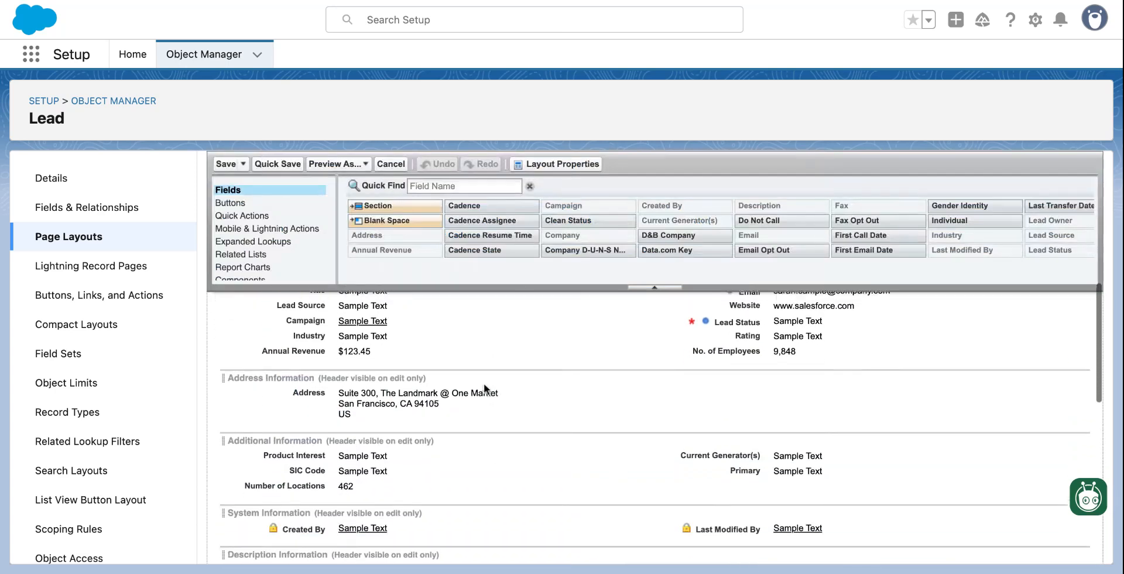
{"action": "scroll", "coordinate": [499, 307], "scroll_direction": "up", "scroll_amount": 1}
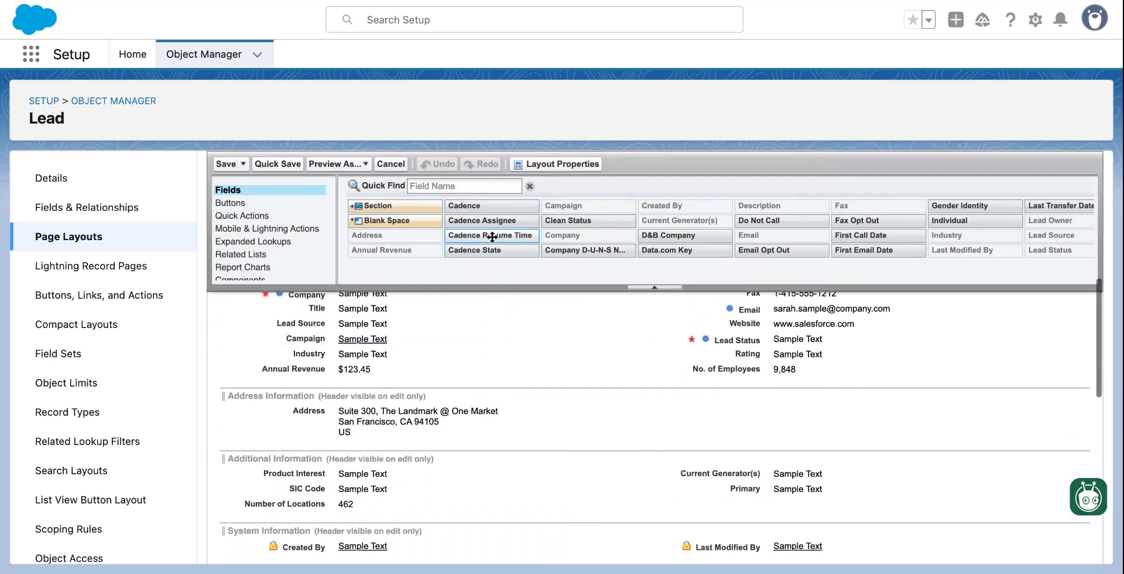
{"action": "left_click_drag", "start_coordinate": [473, 204], "coordinate": [367, 378]}
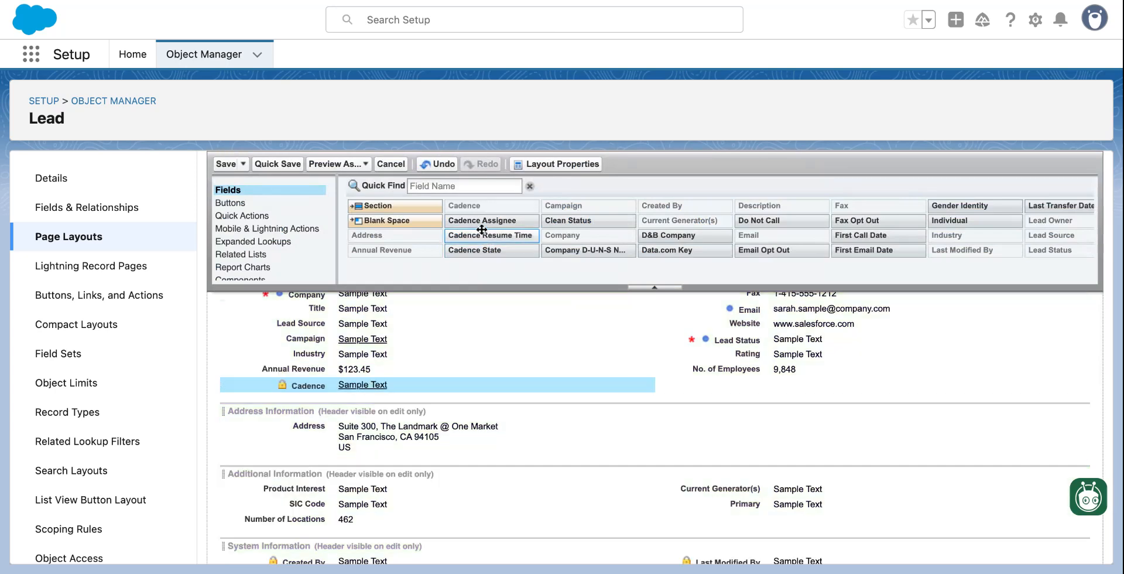
{"action": "left_click_drag", "start_coordinate": [470, 220], "coordinate": [374, 403]}
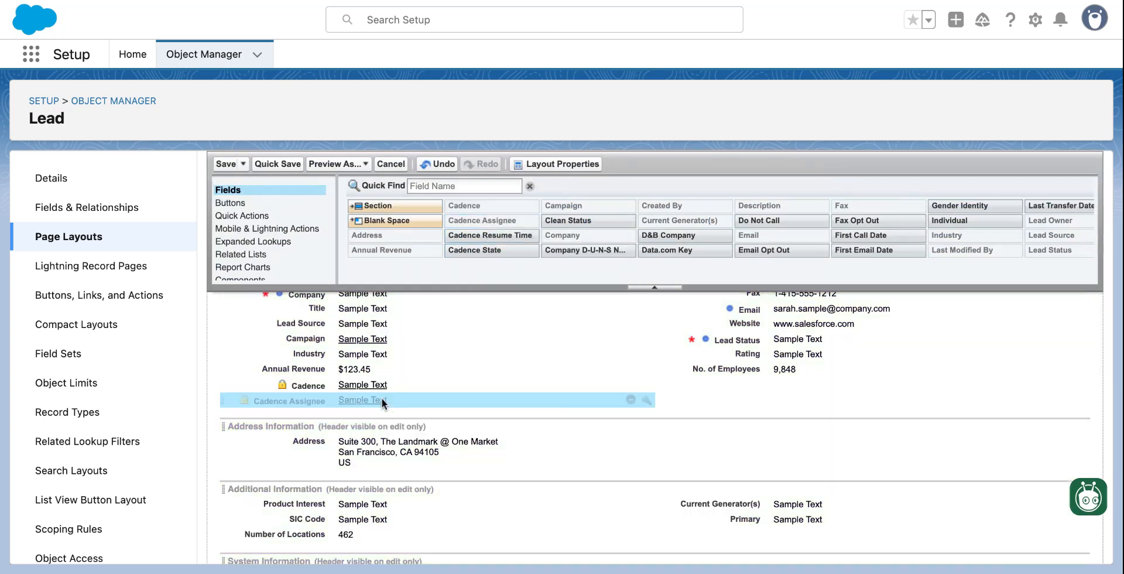
{"action": "left_click_drag", "start_coordinate": [472, 237], "coordinate": [383, 410]}
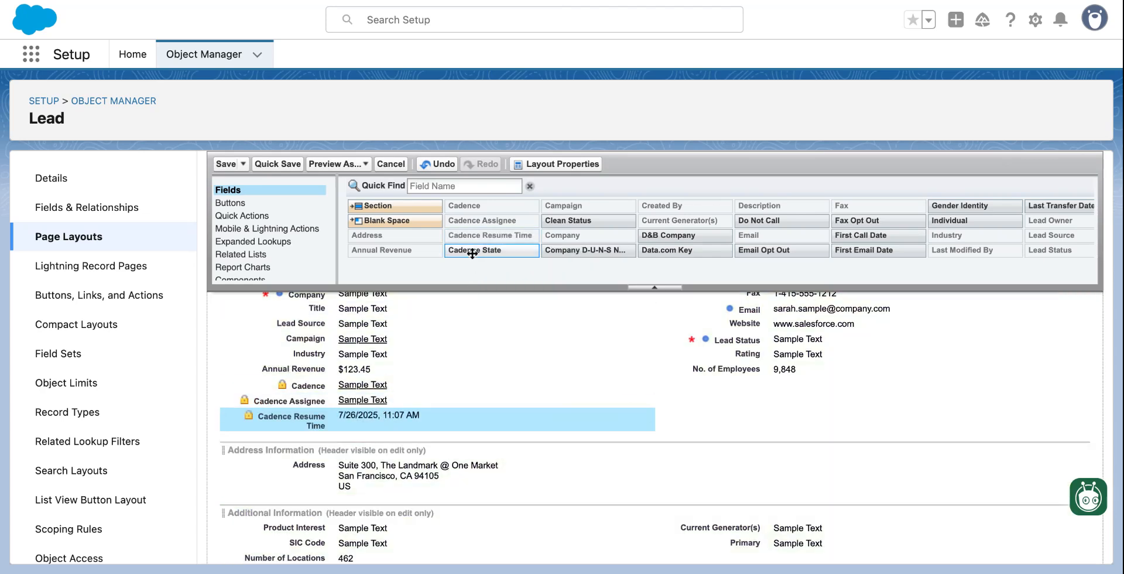
{"action": "left_click_drag", "start_coordinate": [471, 250], "coordinate": [366, 428]}
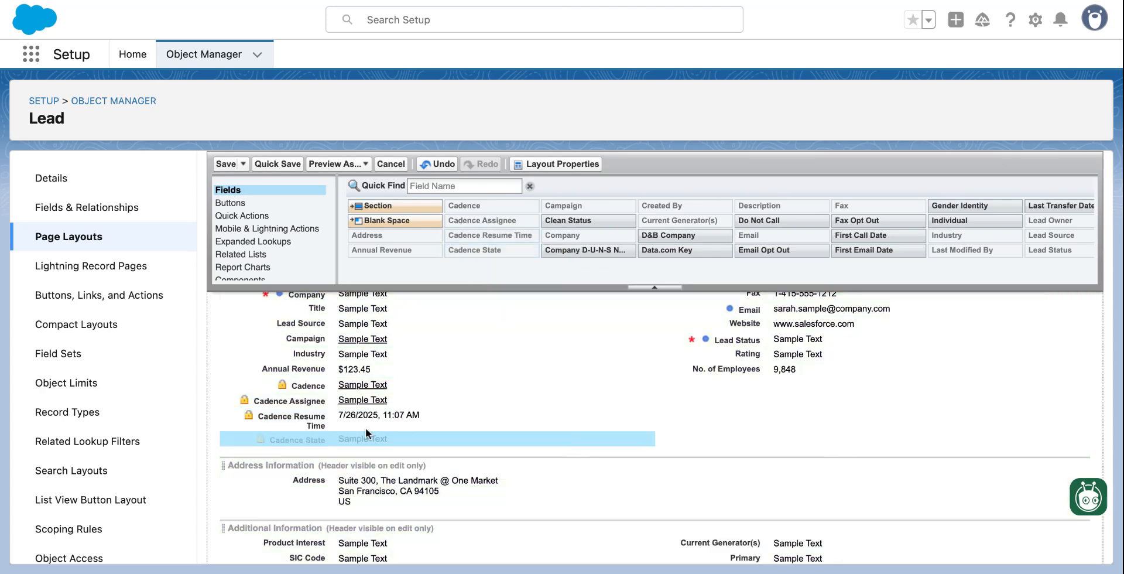
{"action": "left_click", "coordinate": [229, 165]}
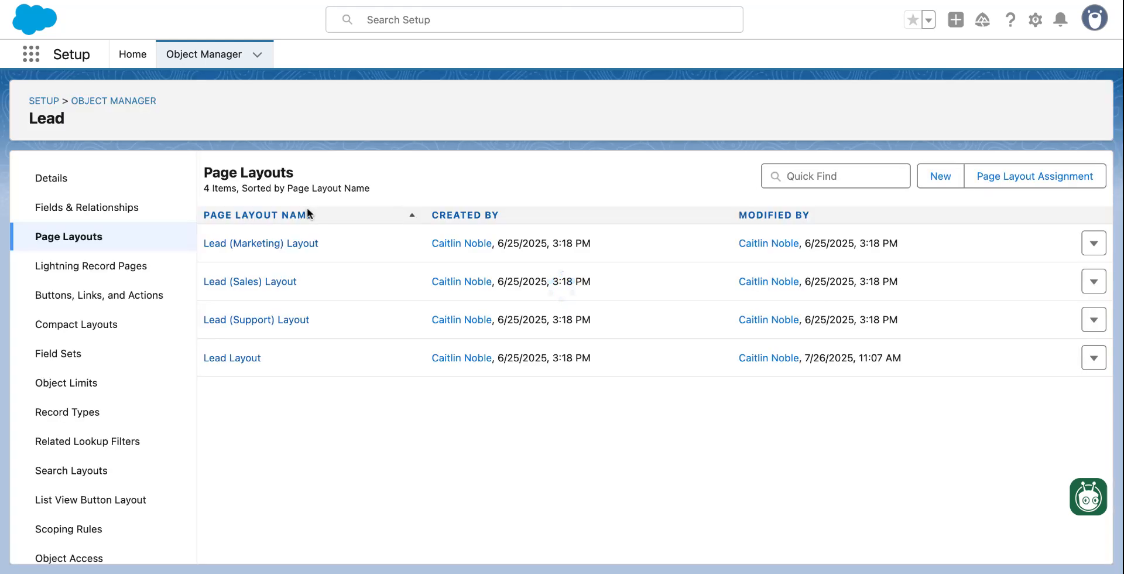
Reopen Lead Layout for editing and show its available buttons and the Lead Detail button area
{"action": "left_click", "coordinate": [237, 358]}
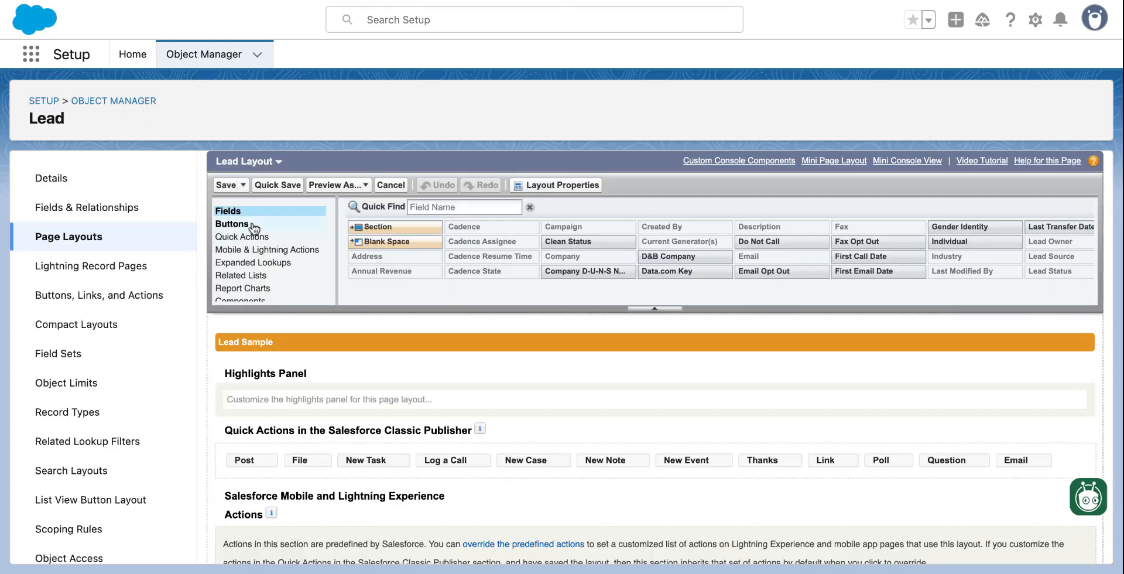
{"action": "left_click", "coordinate": [249, 225]}
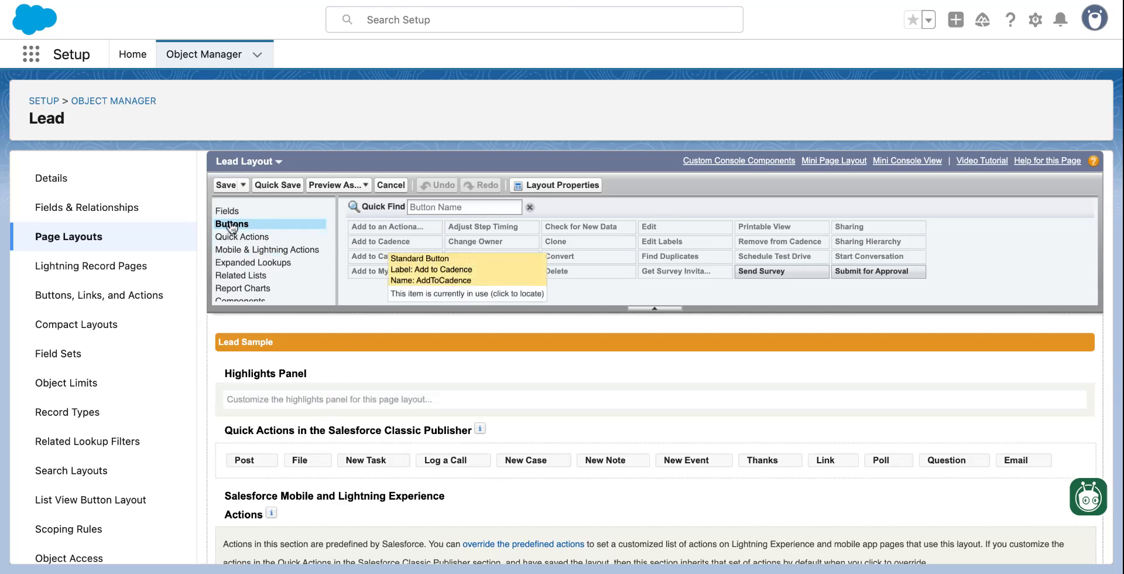
{"action": "scroll", "coordinate": [361, 419], "scroll_direction": "down", "scroll_amount": 5}
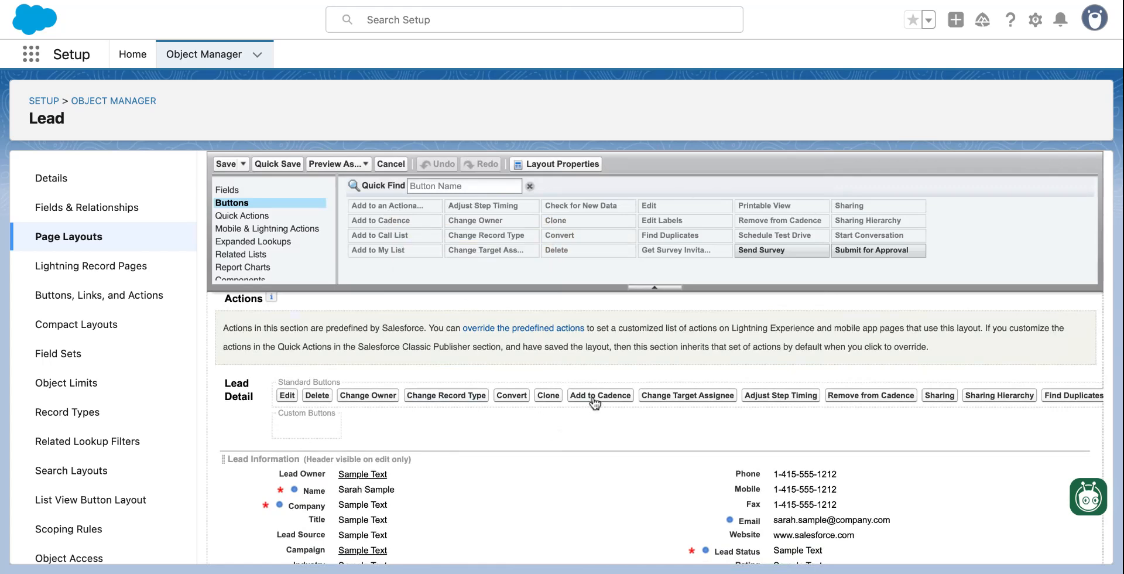
Remove the Add to Cadence, Change Target Assignee, Adjust Step Timing and Remove from Cadence buttons from Lead Detail
{"action": "left_click_drag", "start_coordinate": [591, 401], "coordinate": [409, 234]}
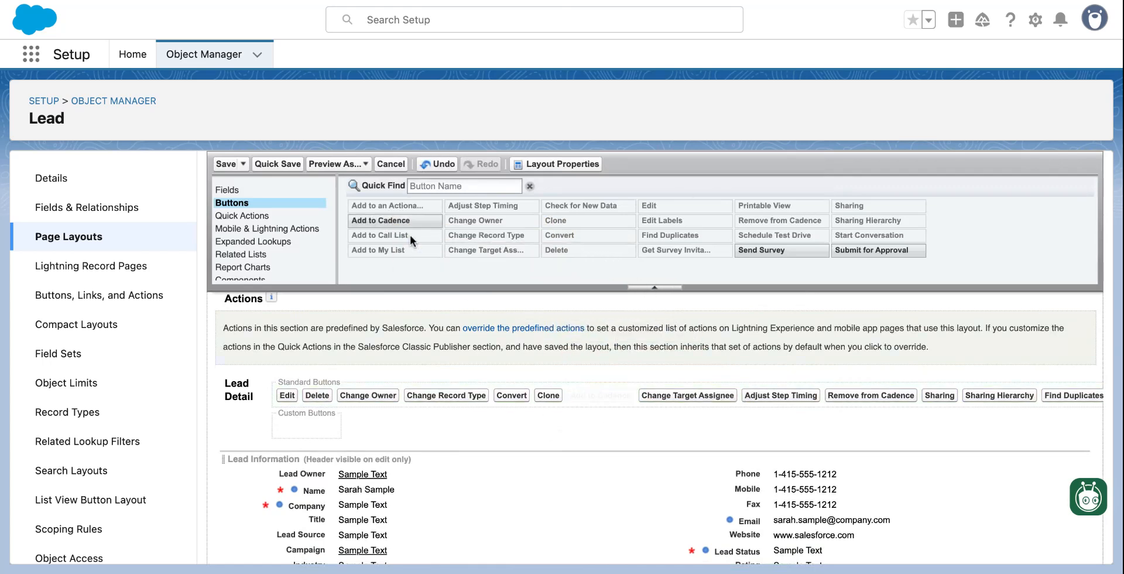
{"action": "left_click_drag", "start_coordinate": [636, 404], "coordinate": [448, 251]}
{"action": "left_click_drag", "start_coordinate": [639, 403], "coordinate": [502, 249]}
{"action": "left_click_drag", "start_coordinate": [640, 403], "coordinate": [440, 255]}
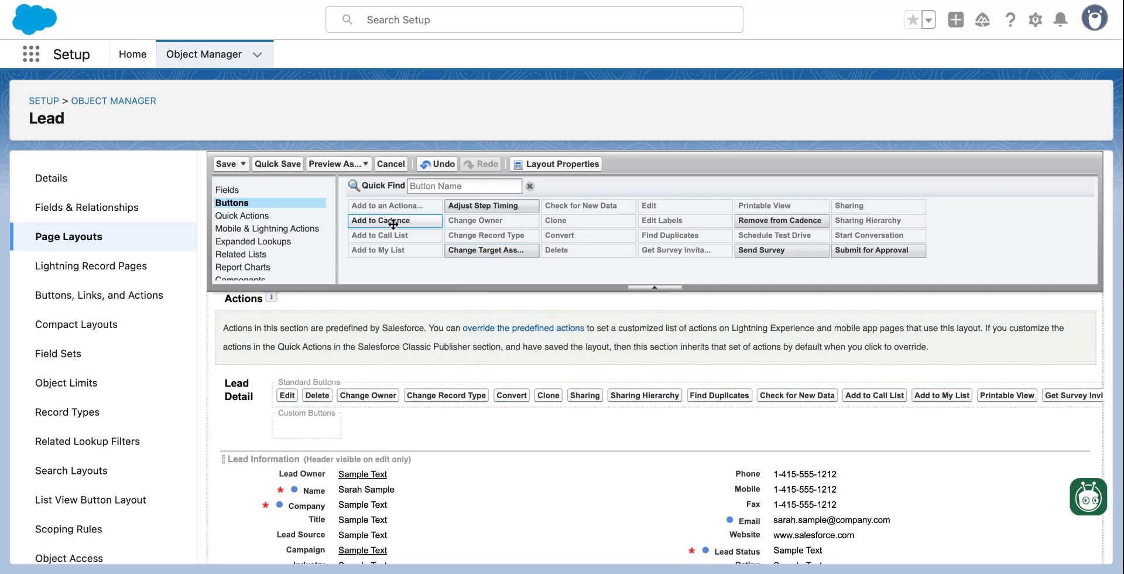
Add the Add to Cadence, Adjust Step Timing, Change Target Assignee and Remove from Cadence buttons after Clone in Lead Detail's standard buttons
{"action": "mouse_move", "coordinate": [392, 224]}
{"action": "left_mouse_down"}
{"action": "mouse_move", "coordinate": [439, 401]}
{"action": "mouse_move", "coordinate": [451, 414]}
{"action": "mouse_move", "coordinate": [485, 398]}
{"action": "left_mouse_up"}
{"action": "left_click_drag", "start_coordinate": [477, 205], "coordinate": [603, 394]}
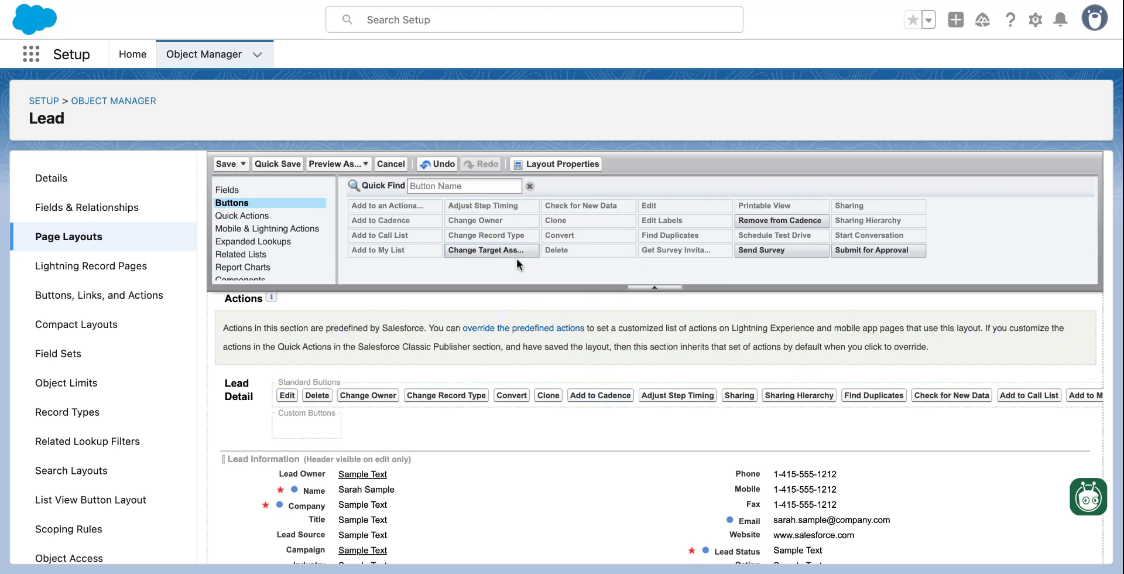
{"action": "left_click_drag", "start_coordinate": [517, 258], "coordinate": [672, 394]}
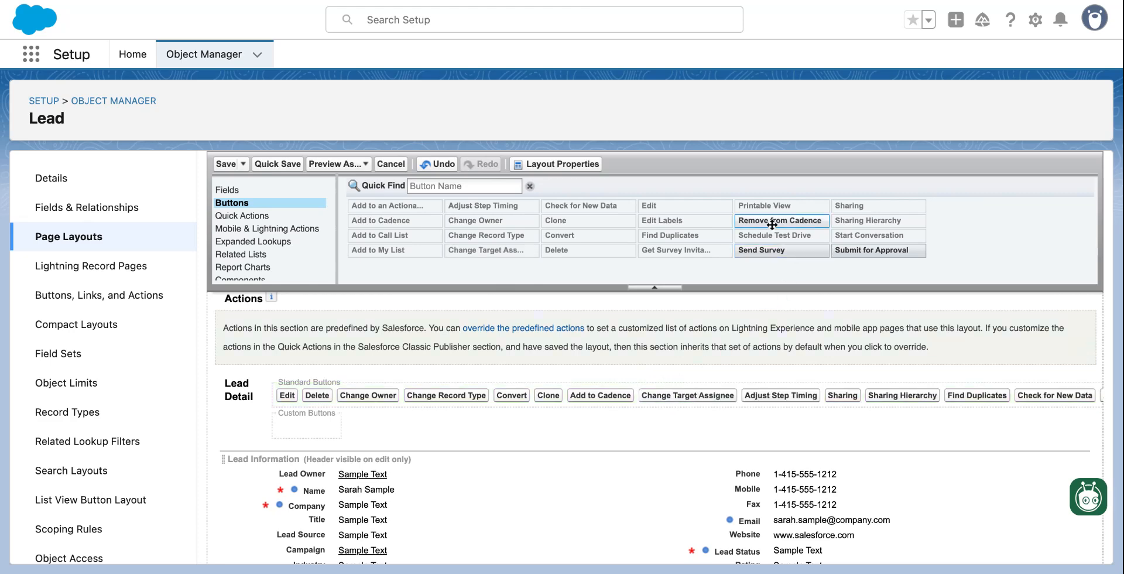
{"action": "left_click_drag", "start_coordinate": [772, 221], "coordinate": [829, 392]}
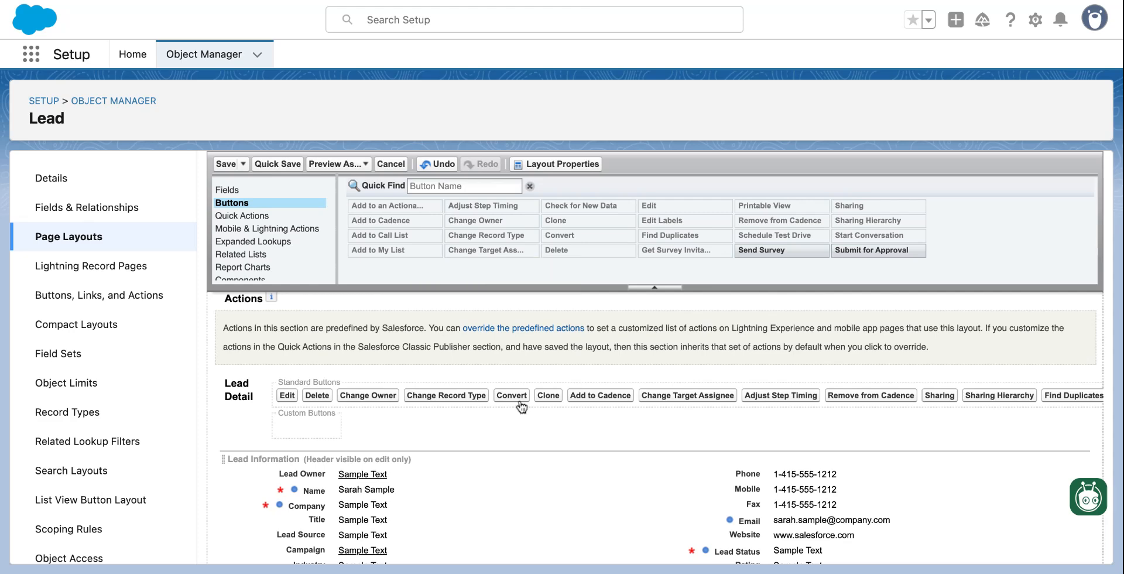
{"action": "scroll", "coordinate": [521, 407], "scroll_direction": "right", "scroll_amount": 10}
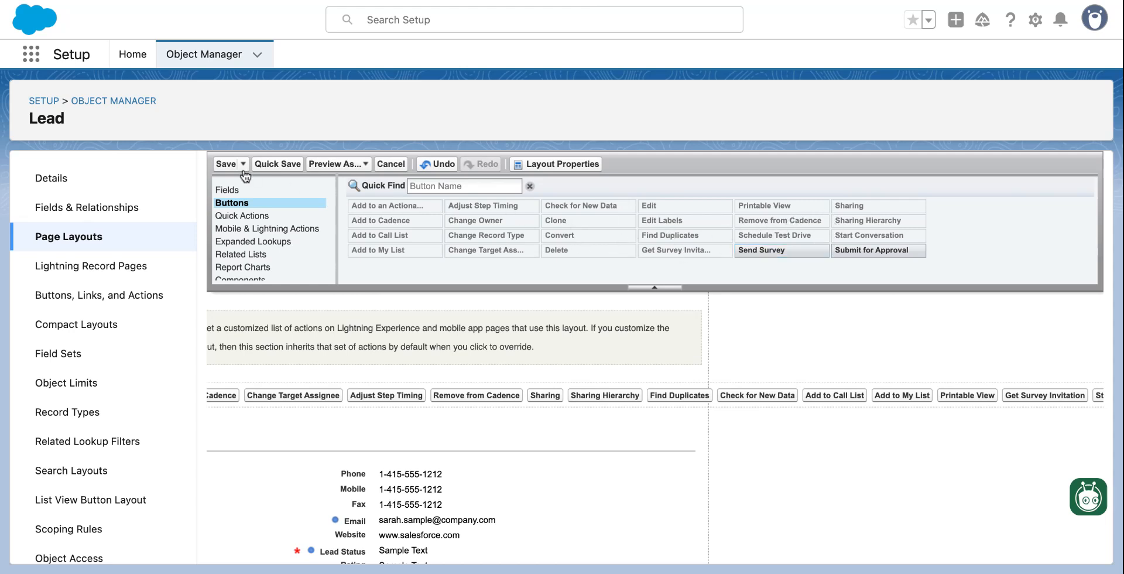
Add the Cadences related list above Open Activities and save the layout, overwriting users' related list customizations
{"action": "left_click", "coordinate": [253, 255]}
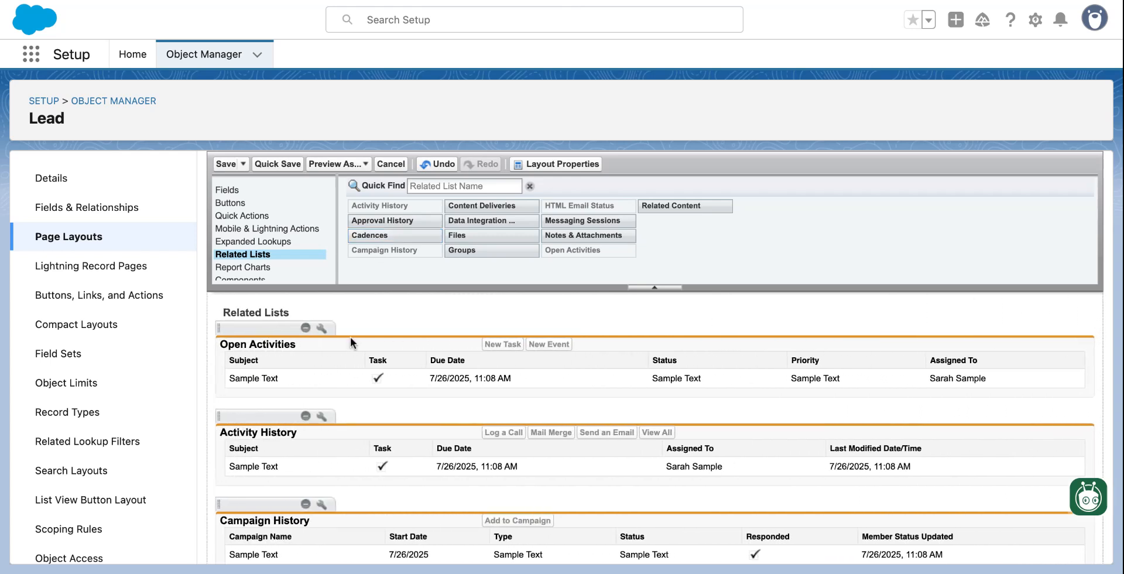
{"action": "left_click_drag", "start_coordinate": [383, 237], "coordinate": [273, 413]}
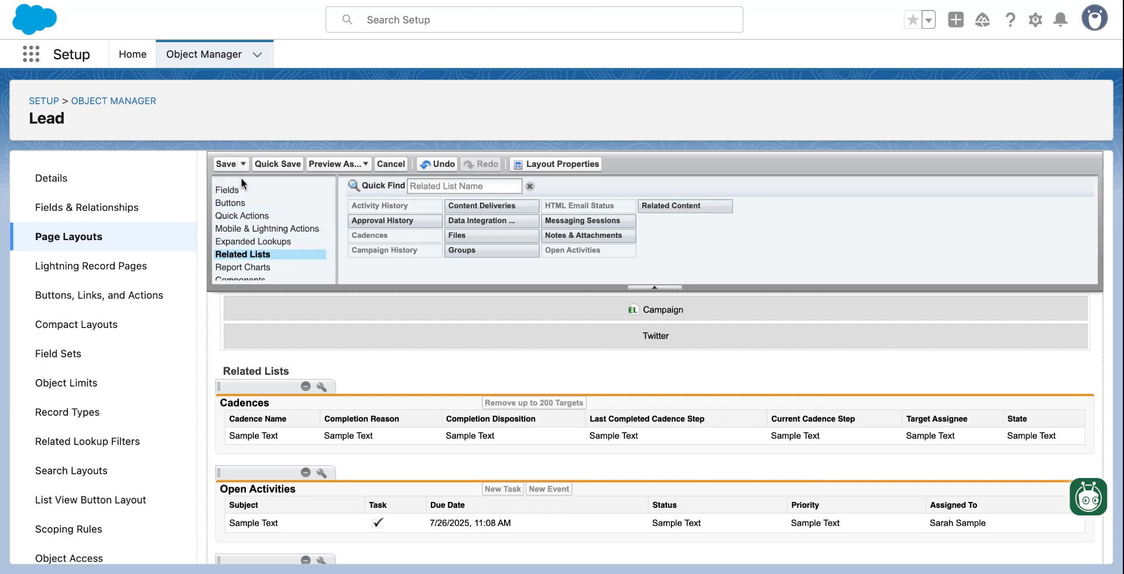
{"action": "left_click", "coordinate": [226, 164]}
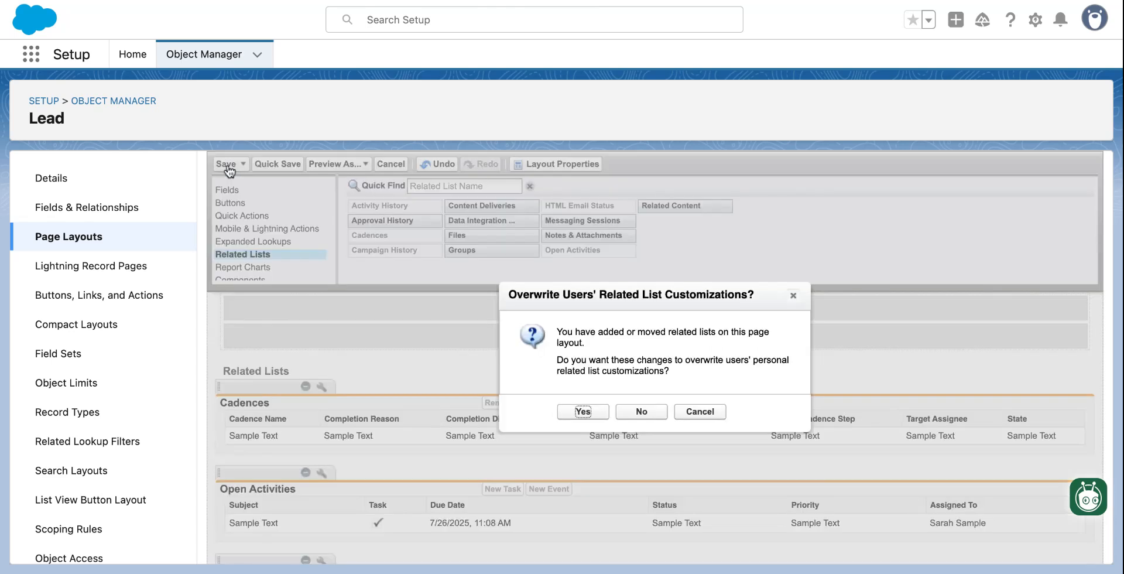
{"action": "left_click", "coordinate": [583, 411]}
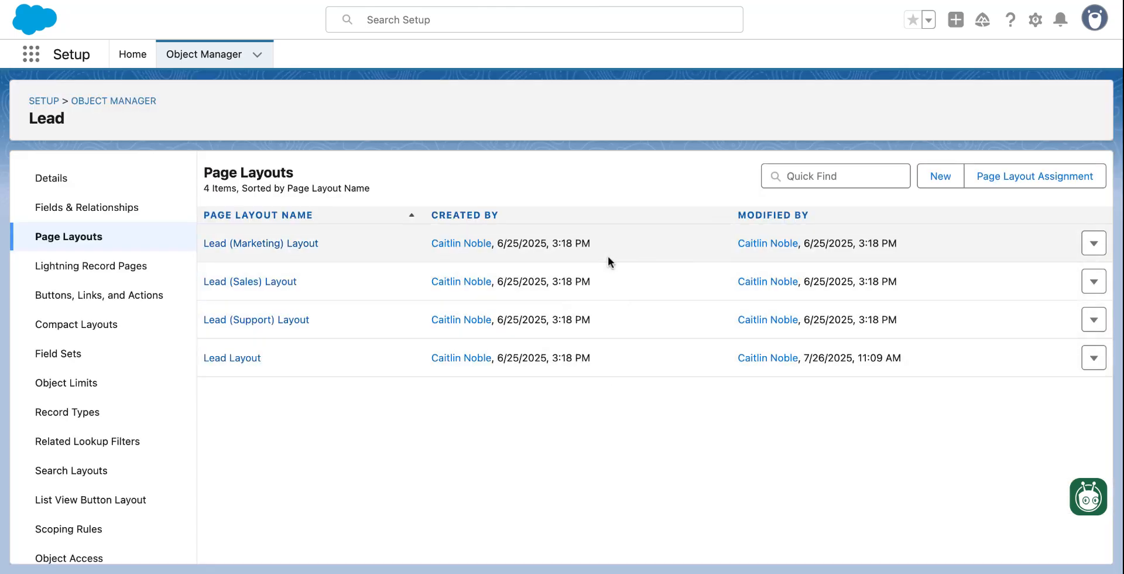
Return to the Sales Engagement settings and the Configure Lead Pages and List Views options
{"action": "left_click", "coordinate": [752, 0]}
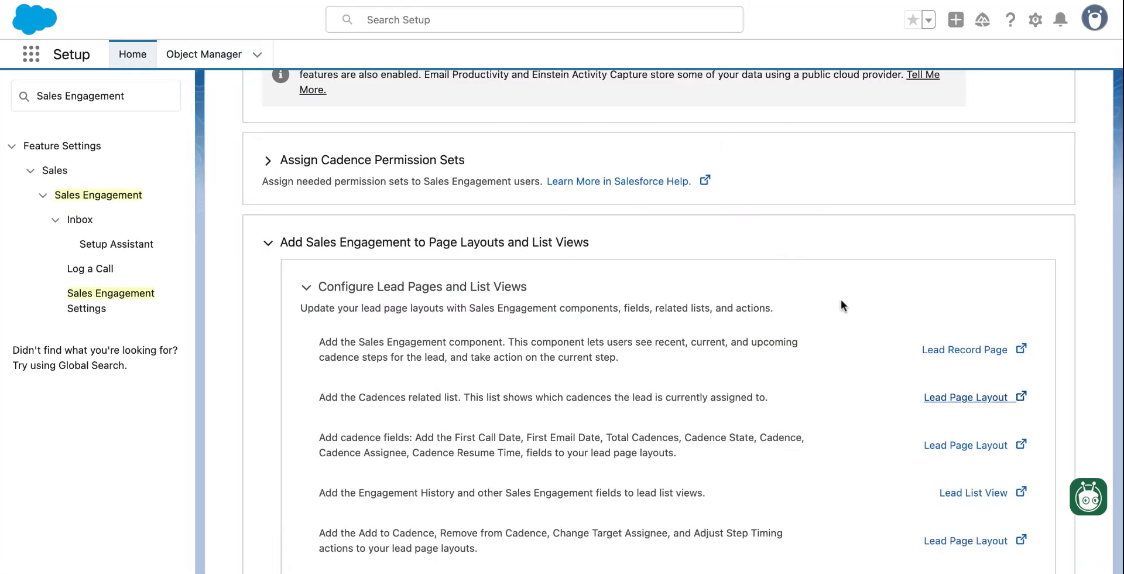
{"action": "scroll", "coordinate": [843, 302], "scroll_direction": "down", "scroll_amount": 2}
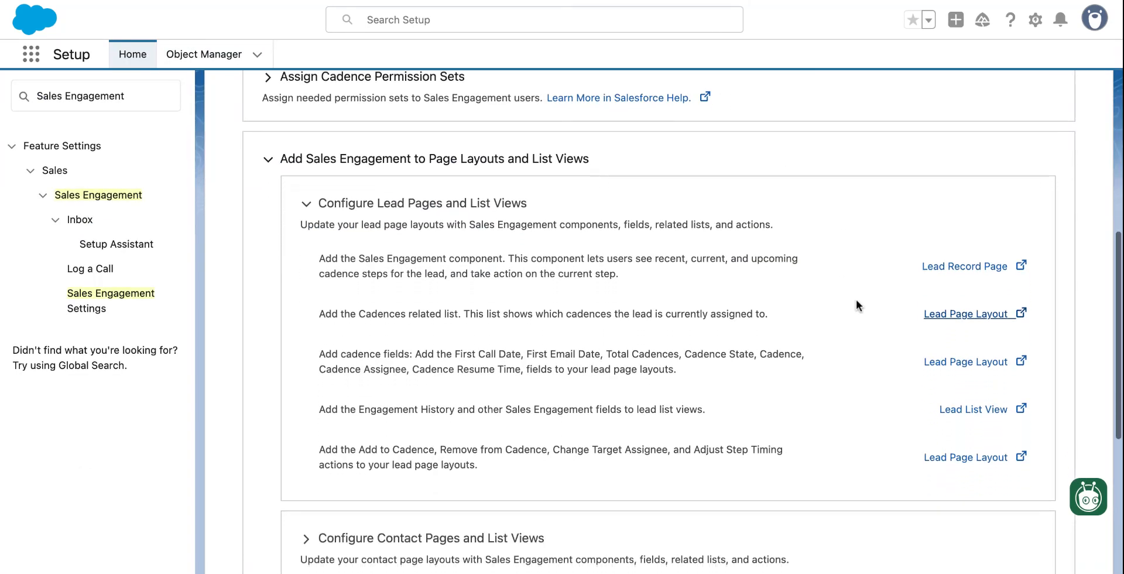
Open the Lead Record Page from the lead configuration options for editing in Lightning App Builder
{"action": "left_click", "coordinate": [965, 267]}
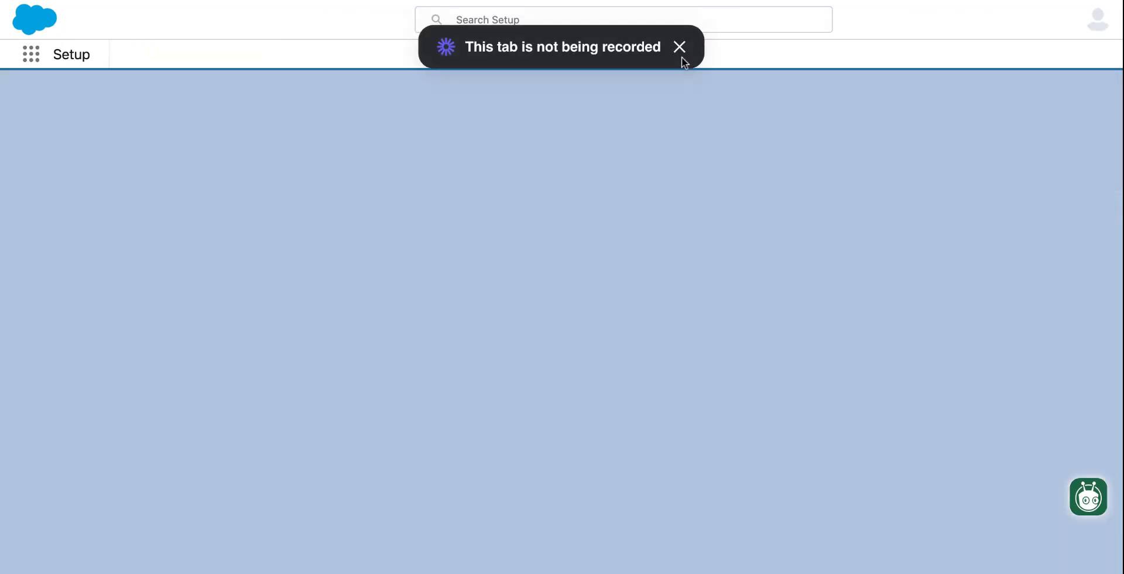
{"action": "left_click", "coordinate": [680, 53]}
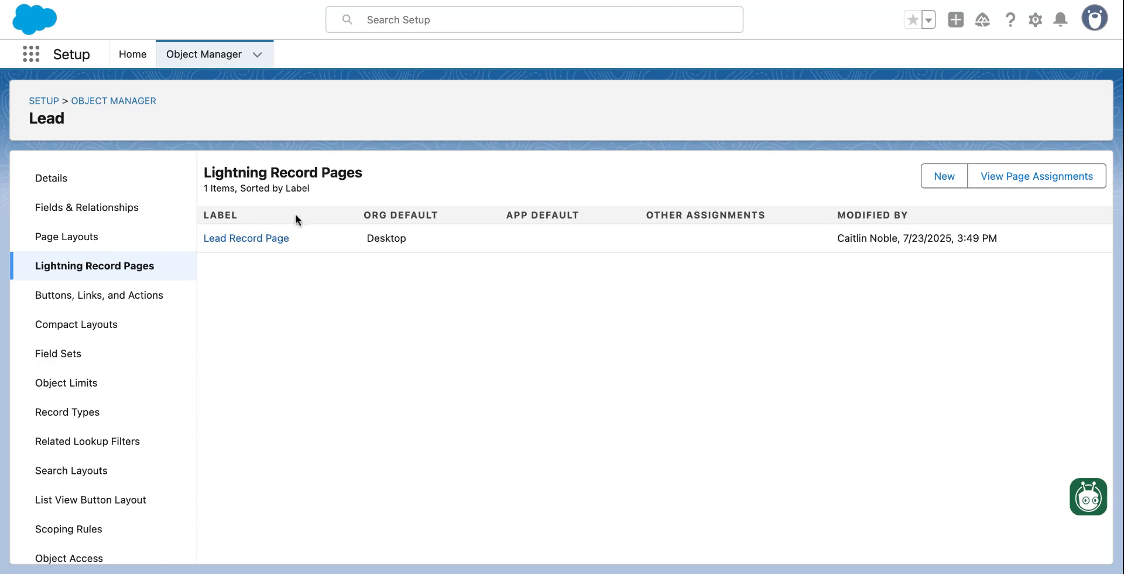
{"action": "left_click", "coordinate": [252, 237]}
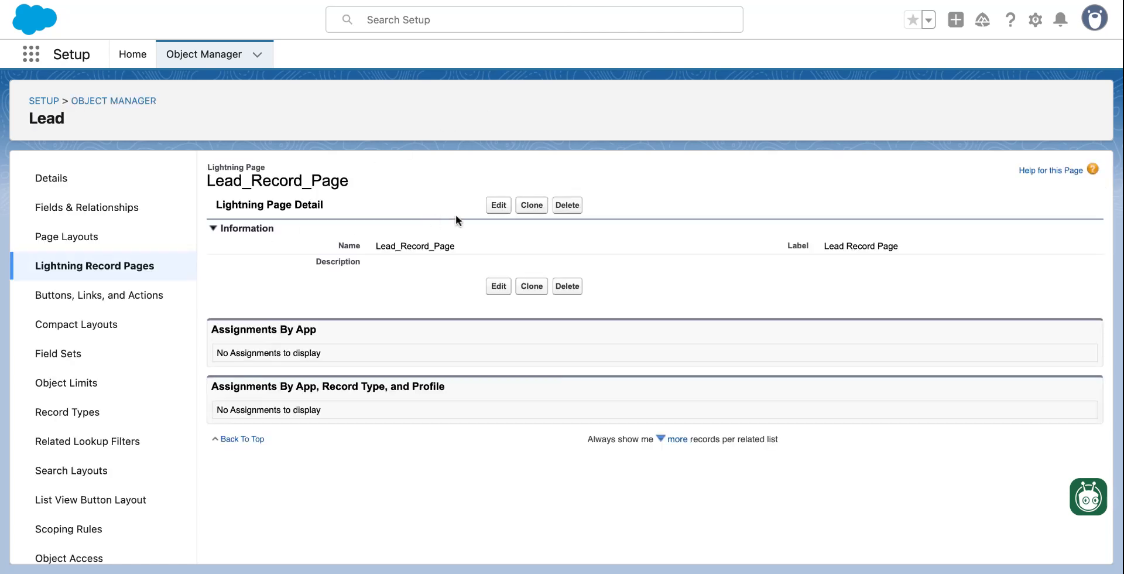
{"action": "left_click", "coordinate": [499, 286]}
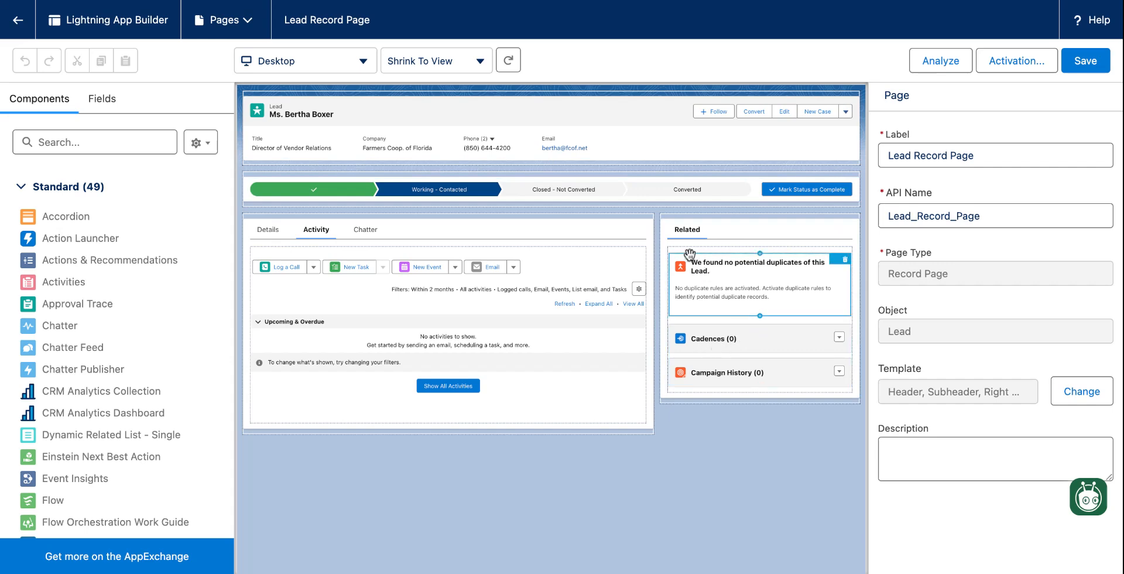
Add the Sales Engagements component above the Related tabs on the Lead Record Page and save the page
{"action": "scroll", "coordinate": [177, 277], "scroll_direction": "down", "scroll_amount": 3}
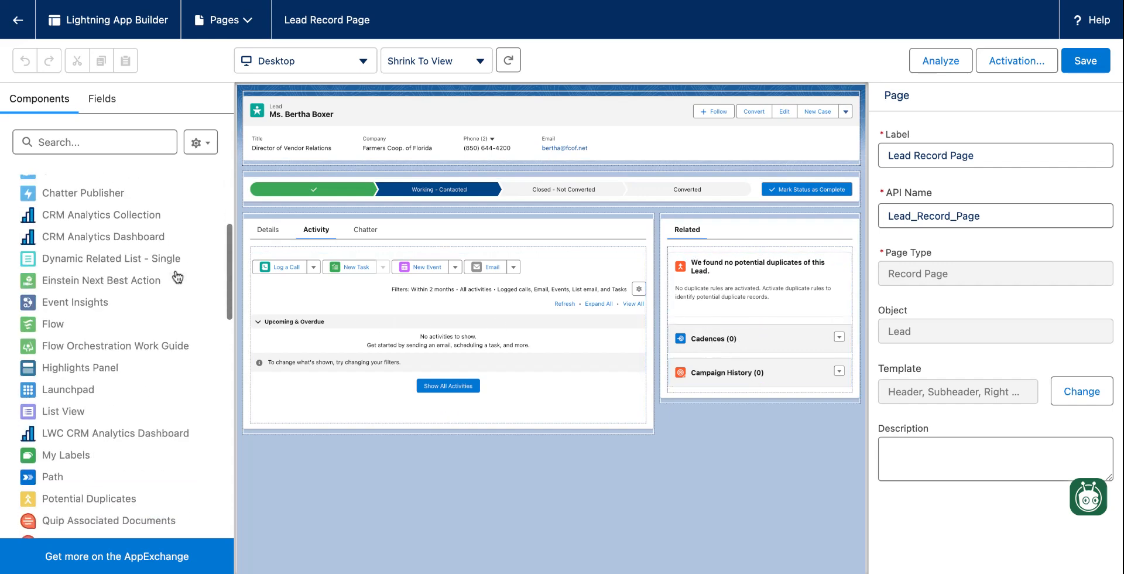
{"action": "scroll", "coordinate": [90, 256], "scroll_direction": "down", "scroll_amount": 4}
{"action": "scroll", "coordinate": [90, 257], "scroll_direction": "down", "scroll_amount": 6}
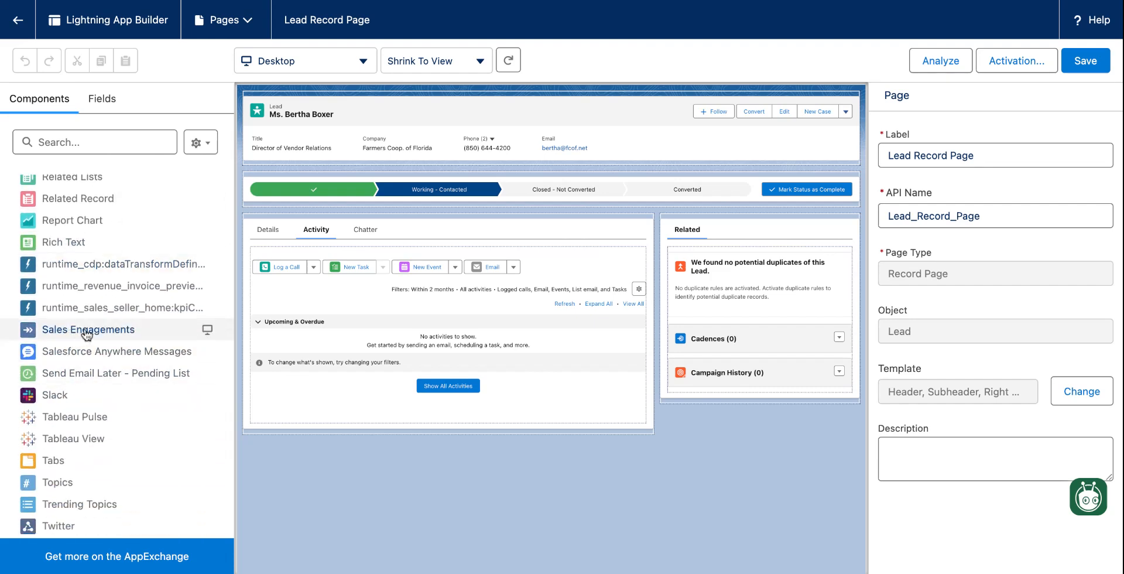
{"action": "left_click_drag", "start_coordinate": [87, 332], "coordinate": [684, 241]}
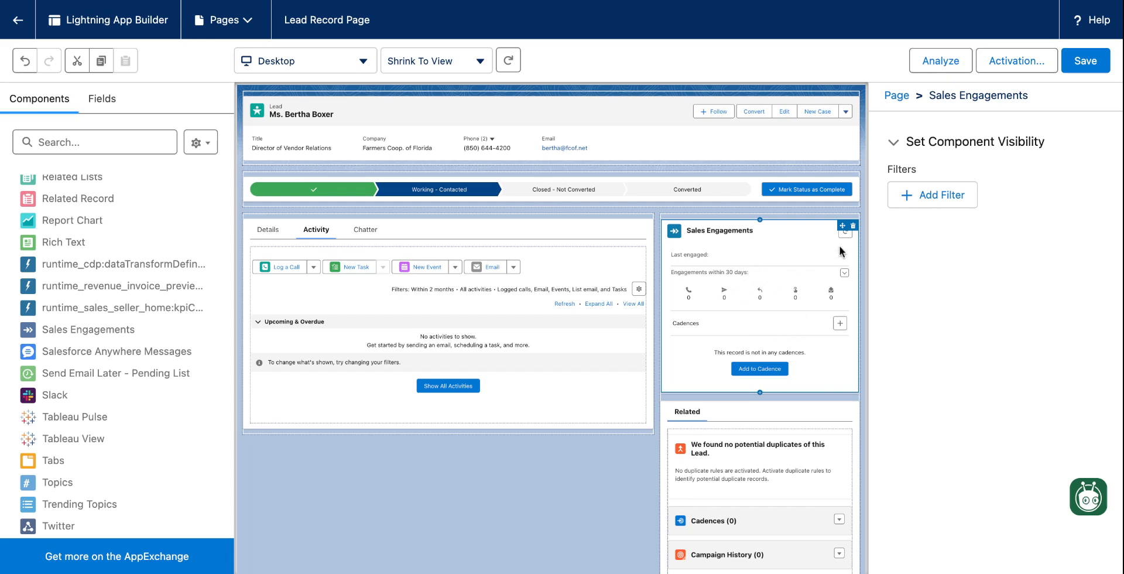
{"action": "left_click", "coordinate": [1081, 69]}
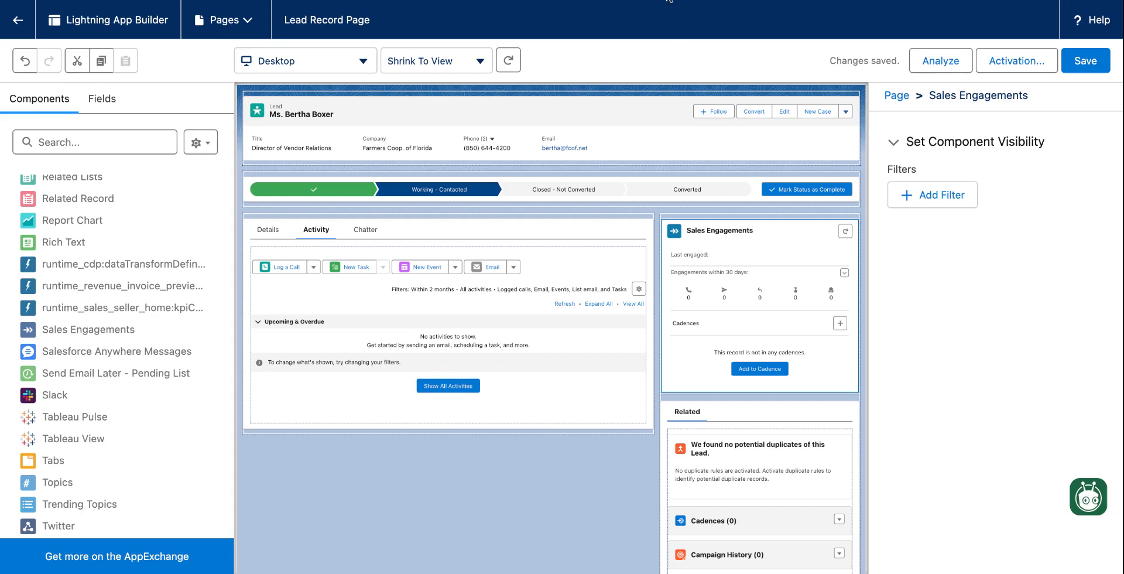
Return to the Sales Engagement settings and review the lead related list, cadence field, list view and action requirements
{"action": "left_click", "coordinate": [668, 0]}
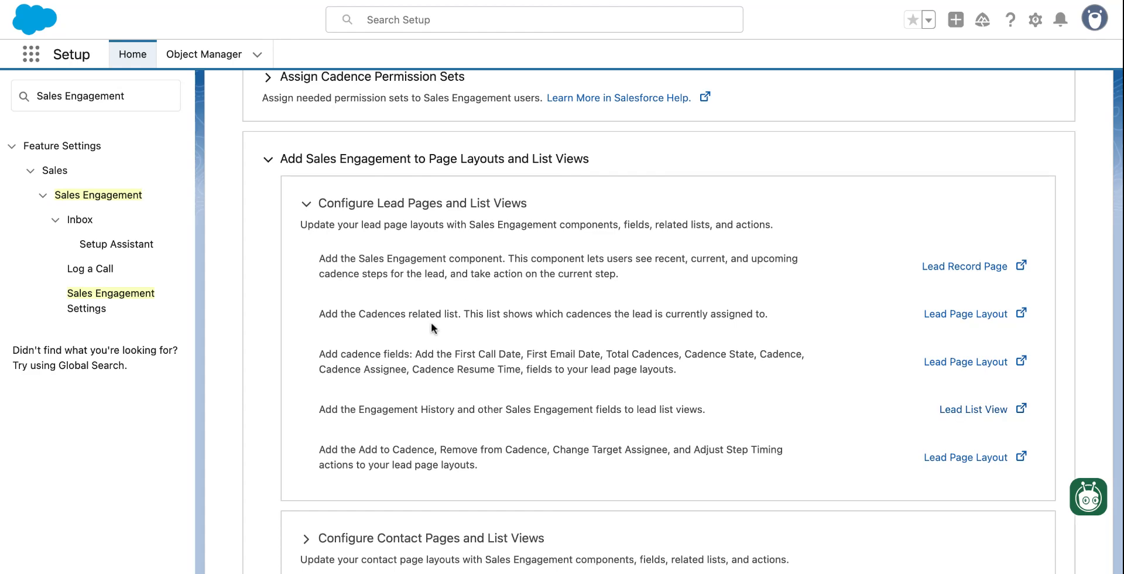
{"action": "left_click_drag", "start_coordinate": [374, 313], "coordinate": [579, 315]}
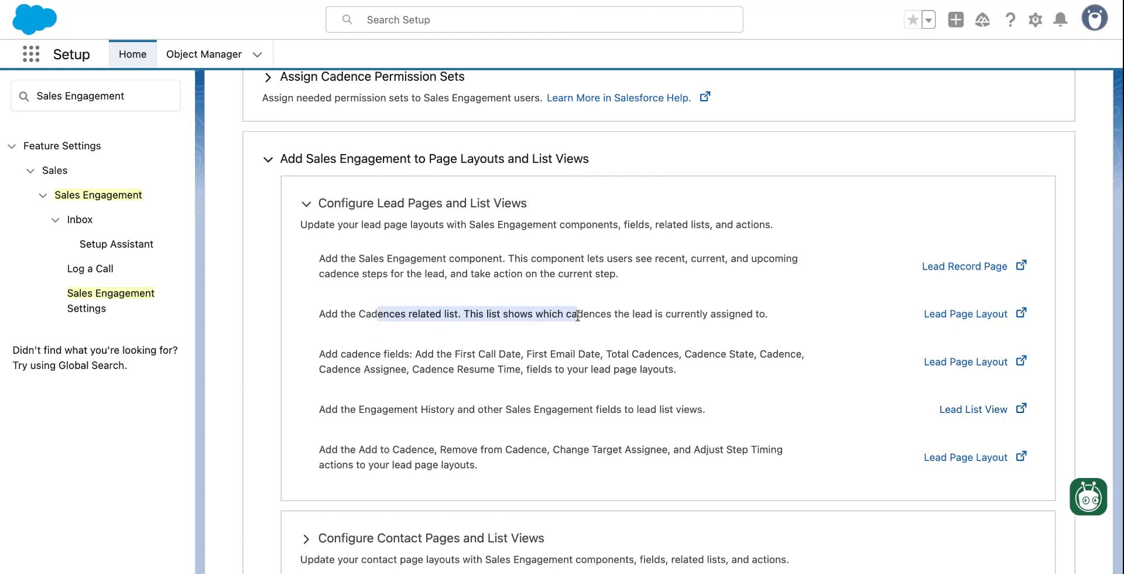
{"action": "left_click", "coordinate": [577, 315]}
{"action": "left_click_drag", "start_coordinate": [370, 354], "coordinate": [568, 381]}
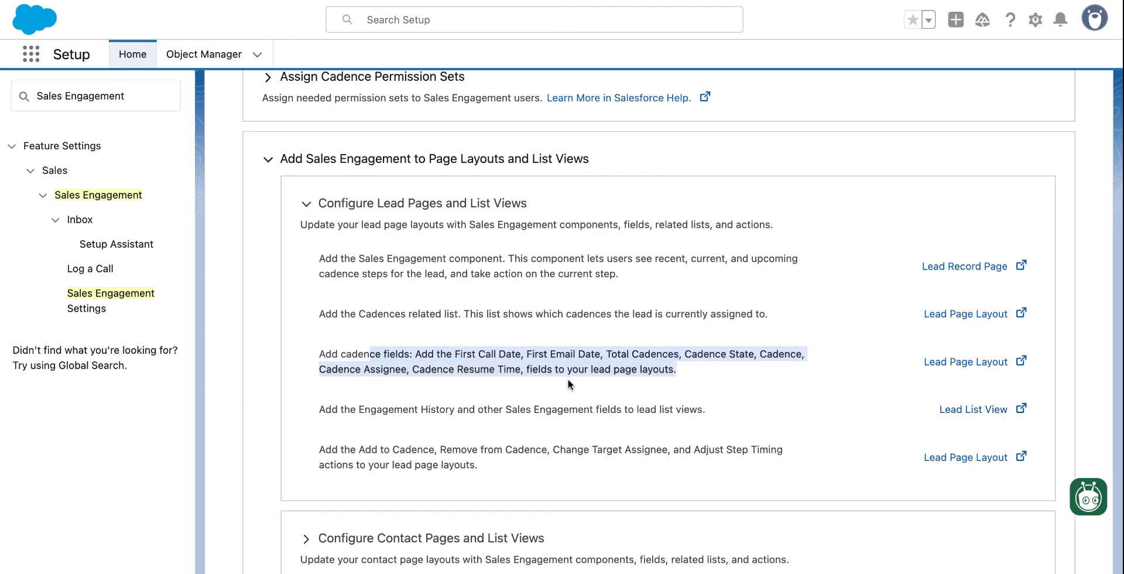
{"action": "left_click", "coordinate": [567, 381]}
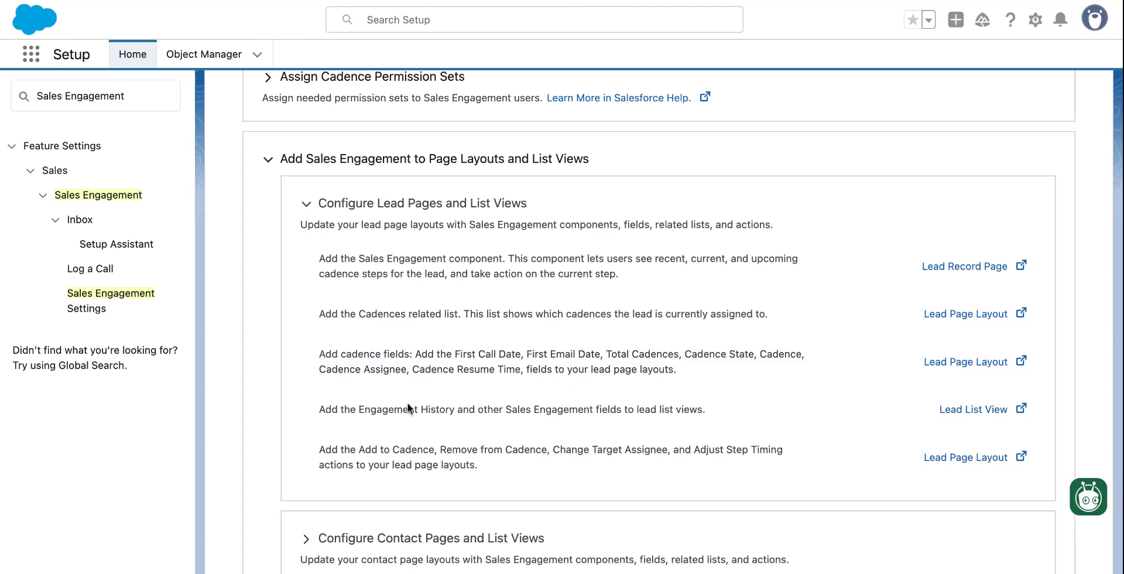
{"action": "left_click_drag", "start_coordinate": [359, 448], "coordinate": [448, 467]}
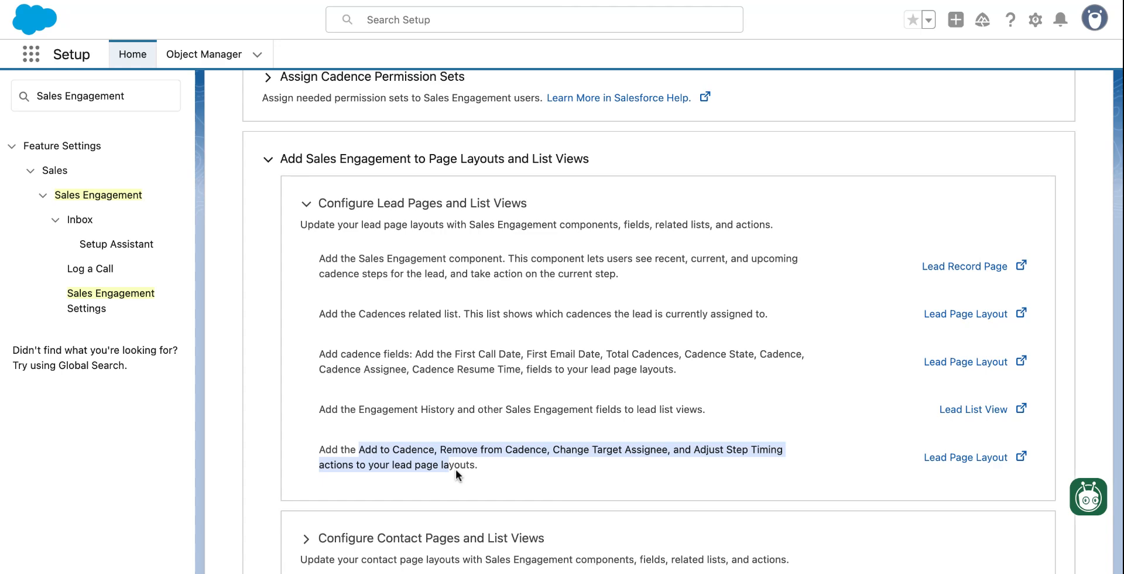
{"action": "left_click_drag", "start_coordinate": [359, 408], "coordinate": [538, 408]}
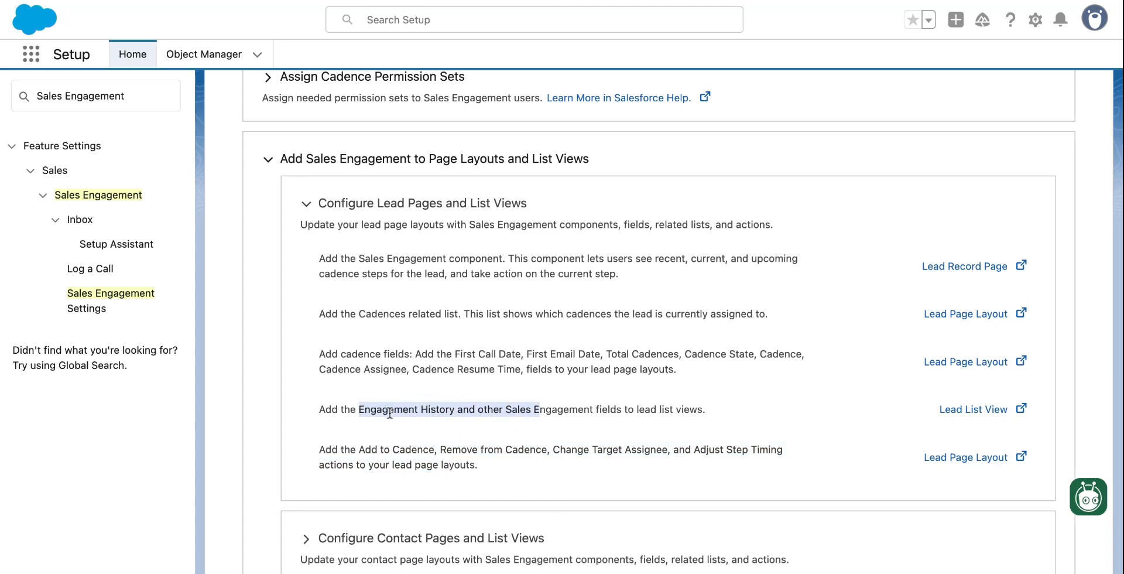
{"action": "left_click", "coordinate": [617, 410]}
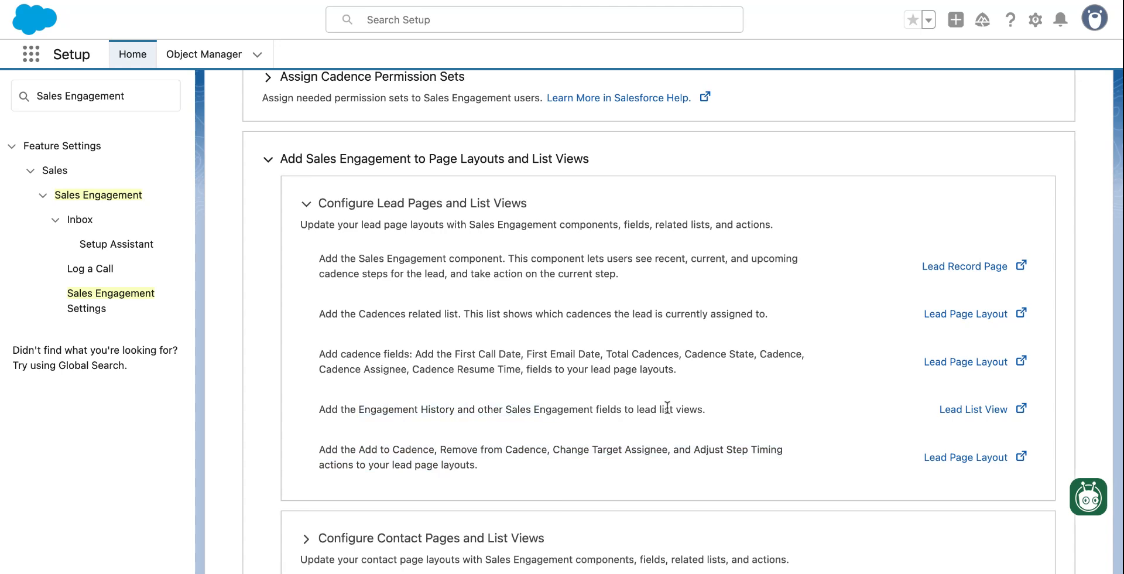
View the lead list view in Sales Console and return to the Sales Engagement settings
{"action": "left_click", "coordinate": [960, 410]}
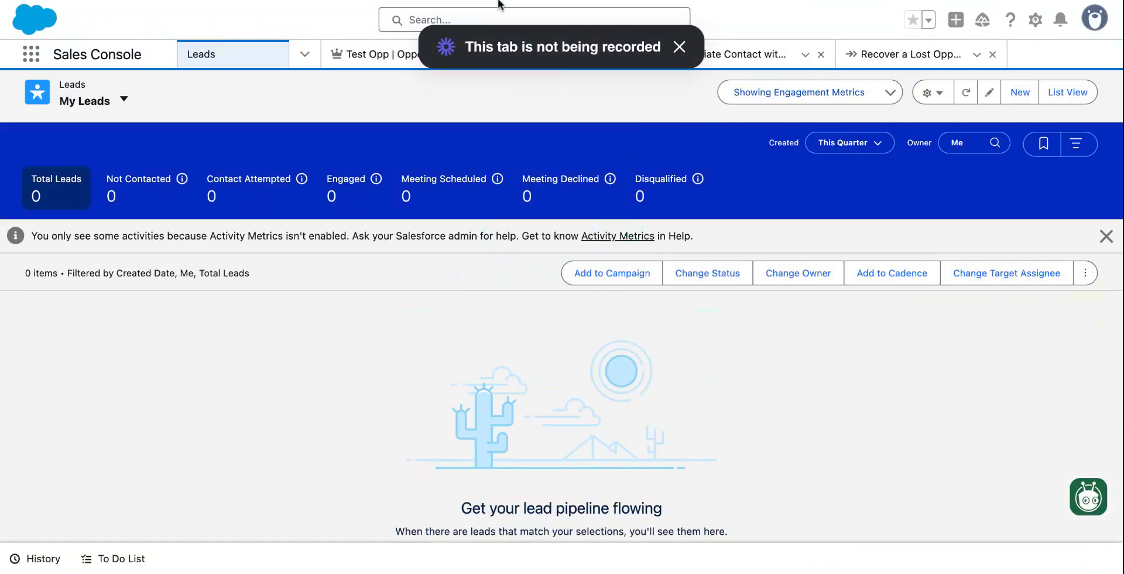
{"action": "left_click", "coordinate": [499, 0]}
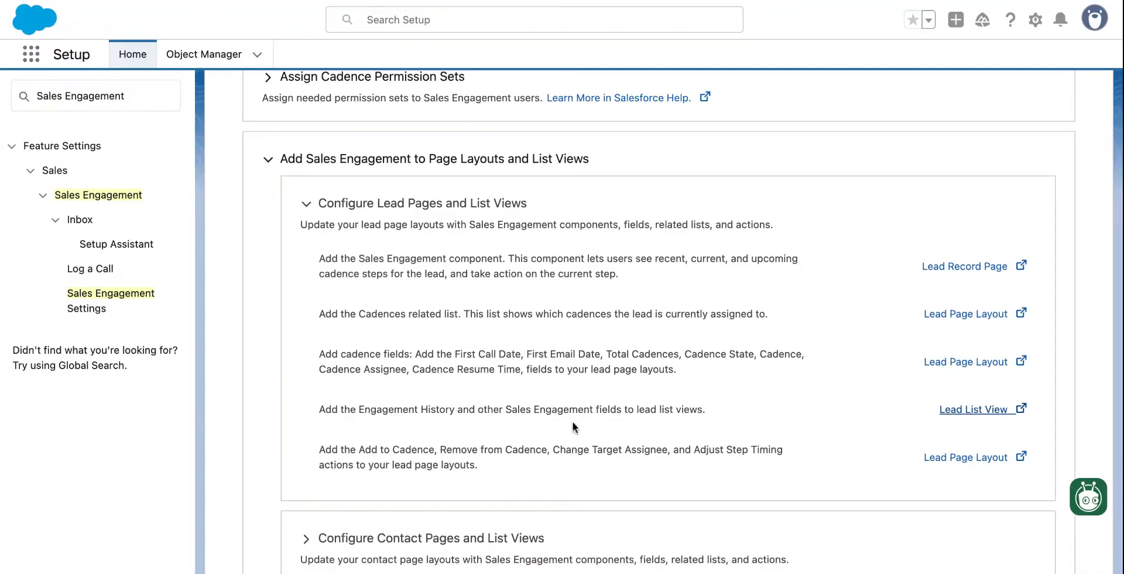
{"action": "left_click", "coordinate": [526, 0]}
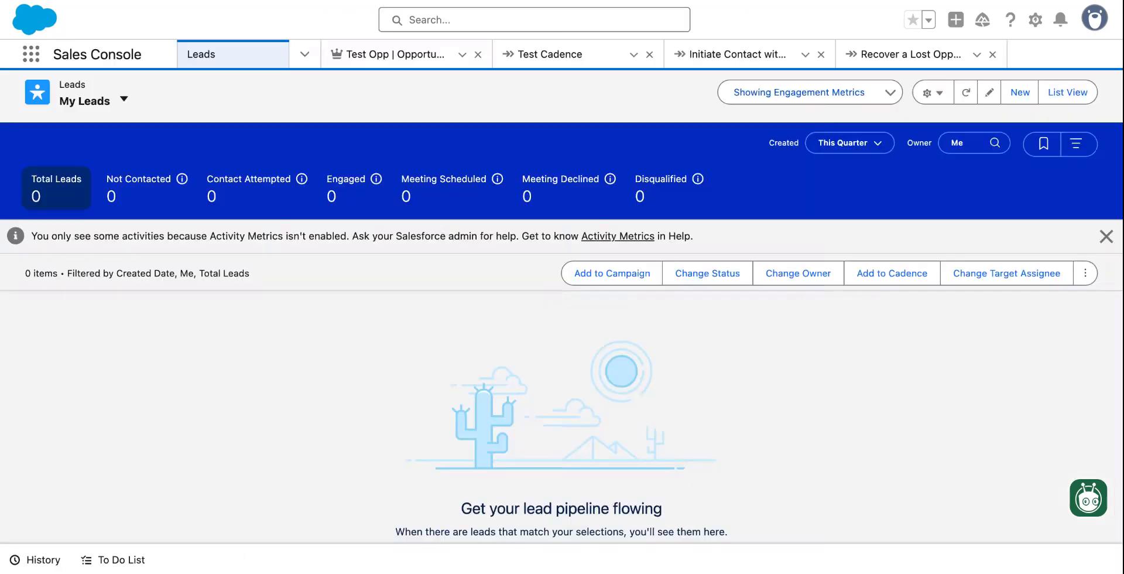
{"action": "left_click", "coordinate": [475, 0]}
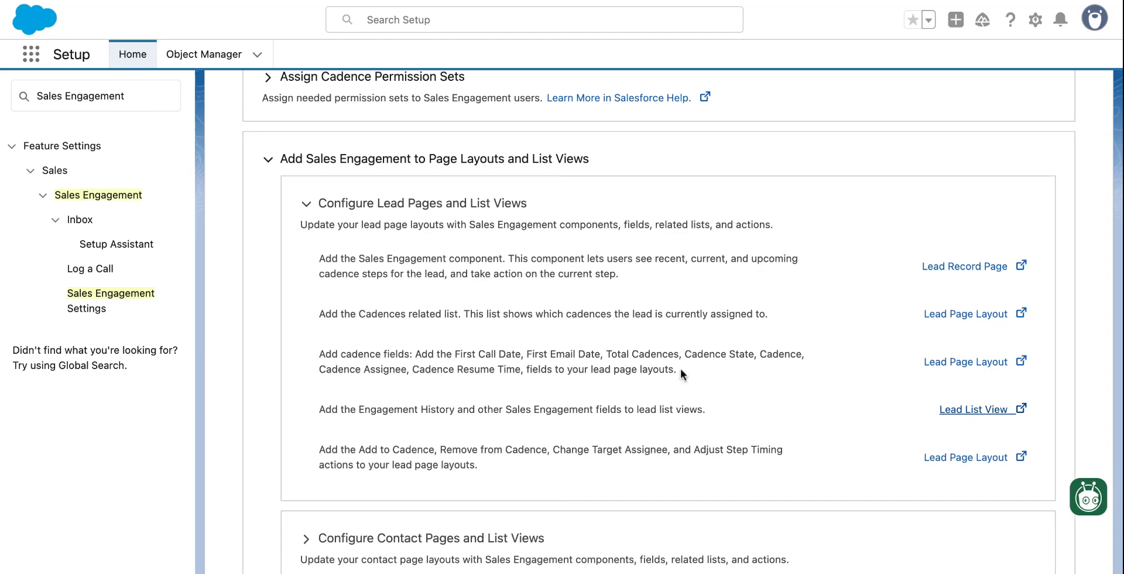
Examine the configuration options for contact pages and list views, account pages and opportunity pages
{"action": "scroll", "coordinate": [616, 299], "scroll_direction": "down", "scroll_amount": 3}
{"action": "scroll", "coordinate": [617, 297], "scroll_direction": "down", "scroll_amount": 5}
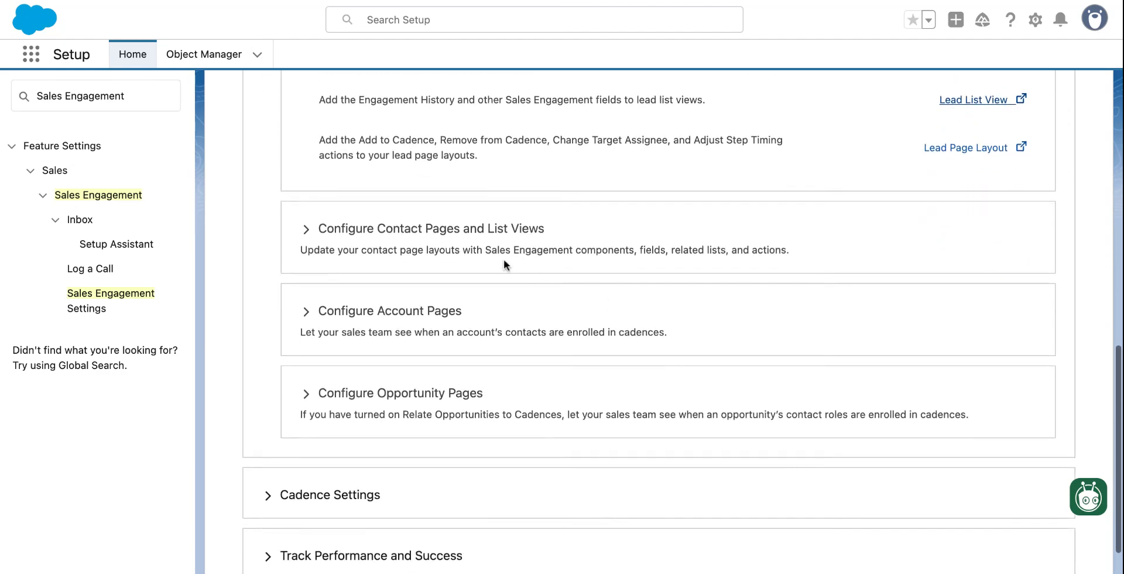
{"action": "left_click", "coordinate": [369, 231]}
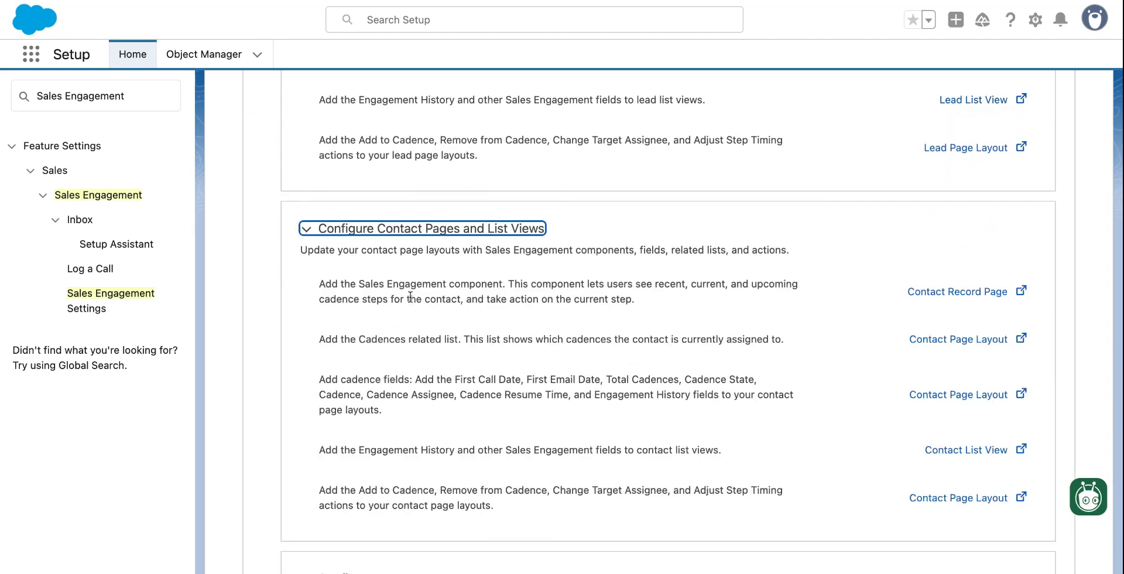
{"action": "left_click", "coordinate": [370, 233]}
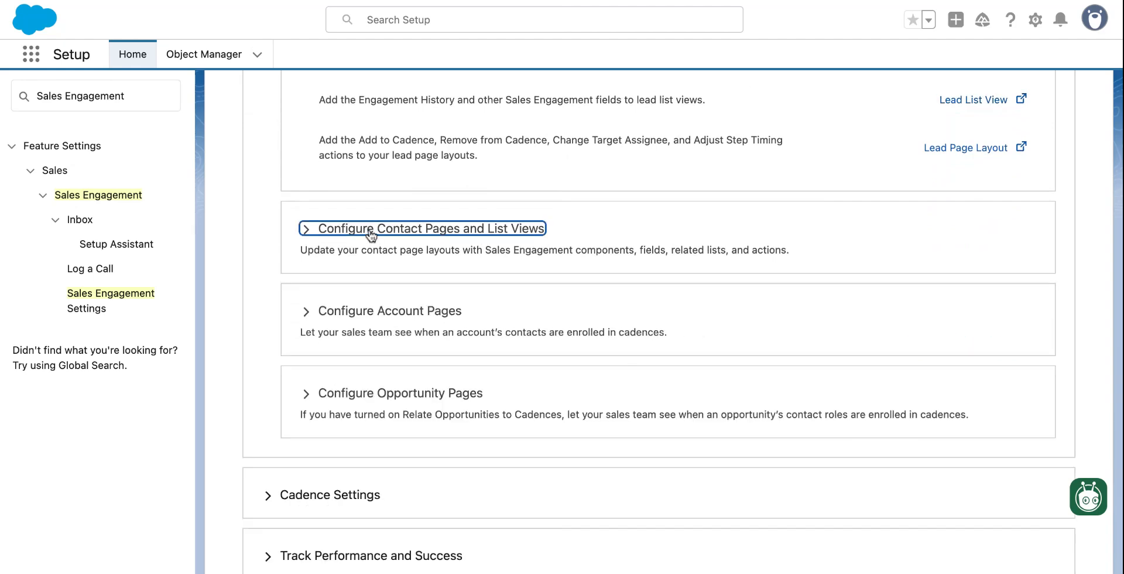
{"action": "left_click", "coordinate": [408, 316]}
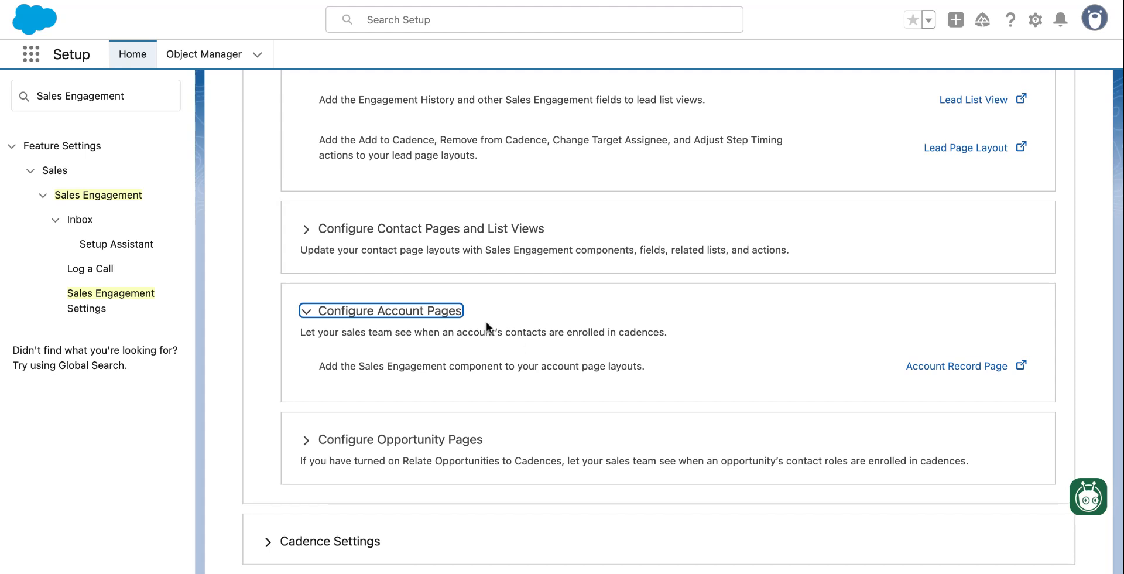
{"action": "left_click", "coordinate": [451, 440]}
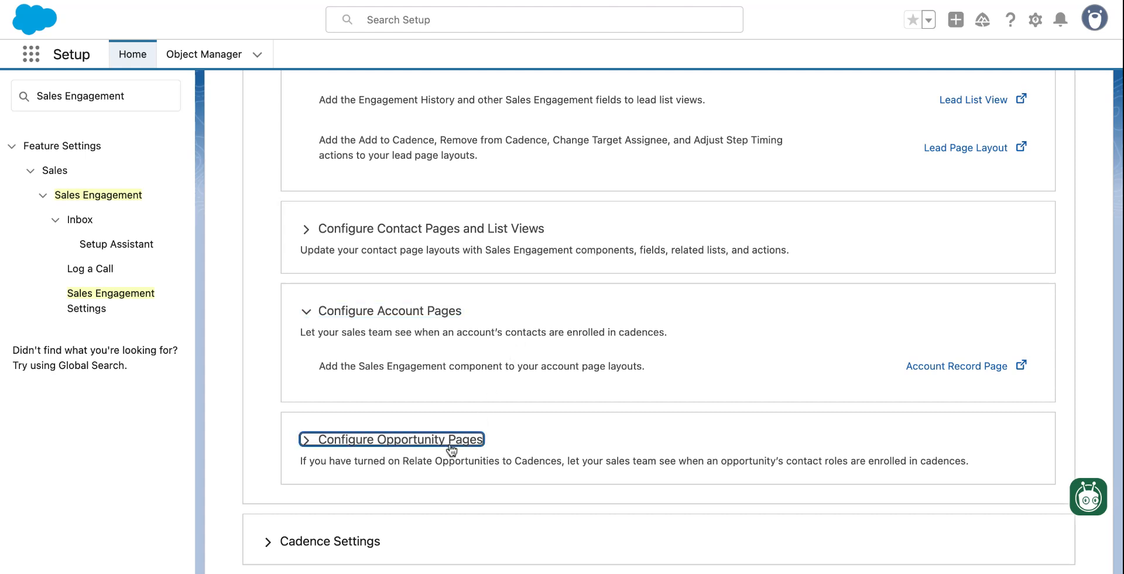
{"action": "scroll", "coordinate": [451, 449], "scroll_direction": "down", "scroll_amount": 1}
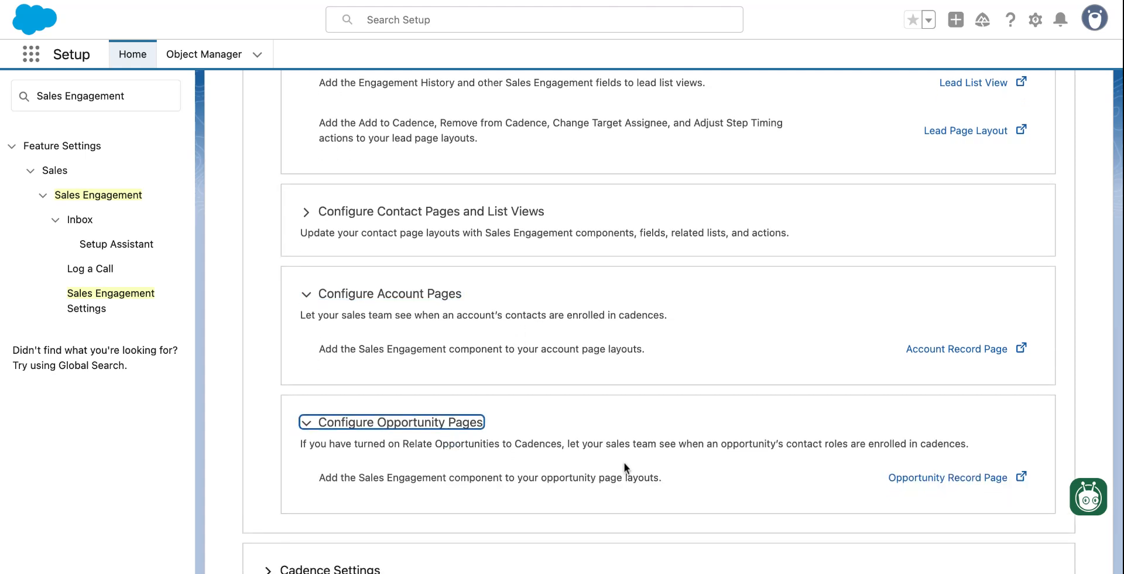
{"action": "left_click", "coordinate": [654, 442]}
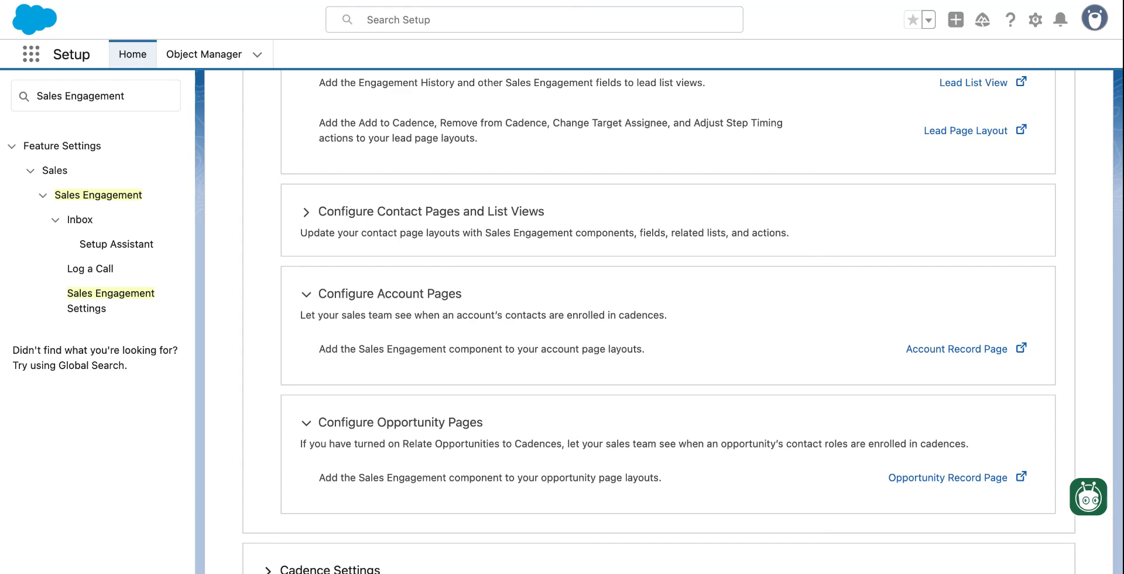
Expand Configure Contact Pages and List Views and compare its items with the lead, account and opportunity options
{"action": "scroll", "coordinate": [663, 322], "scroll_direction": "down", "scroll_amount": 3}
{"action": "scroll", "coordinate": [663, 321], "scroll_direction": "up", "scroll_amount": 4}
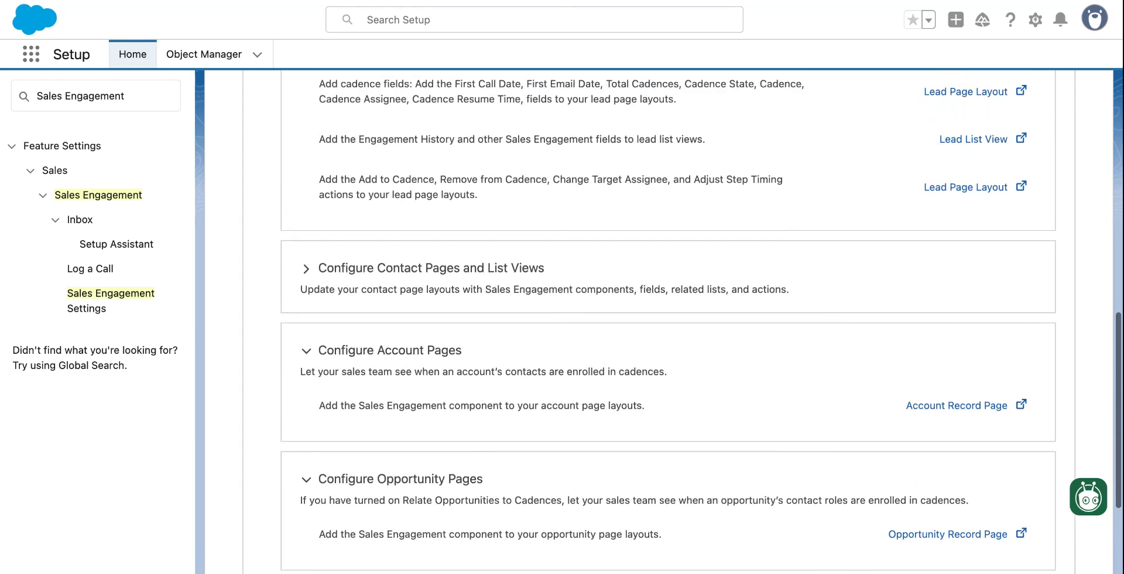
{"action": "scroll", "coordinate": [603, 439], "scroll_direction": "up", "scroll_amount": 3}
{"action": "left_click", "coordinate": [477, 424]}
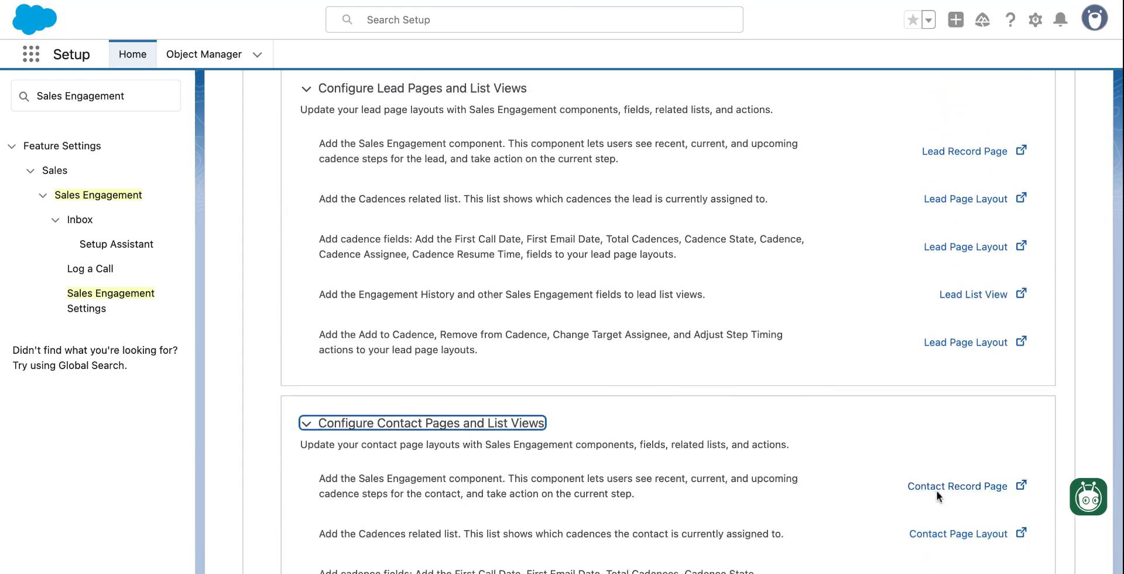
{"action": "scroll", "coordinate": [907, 462], "scroll_direction": "down", "scroll_amount": 5}
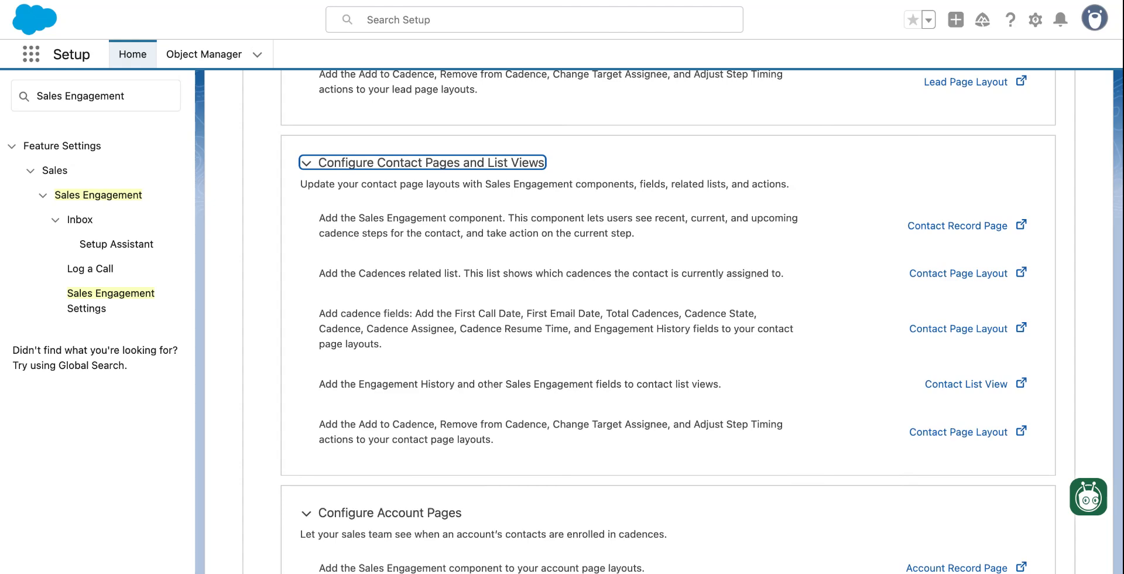
{"action": "scroll", "coordinate": [660, 210], "scroll_direction": "down", "scroll_amount": 7}
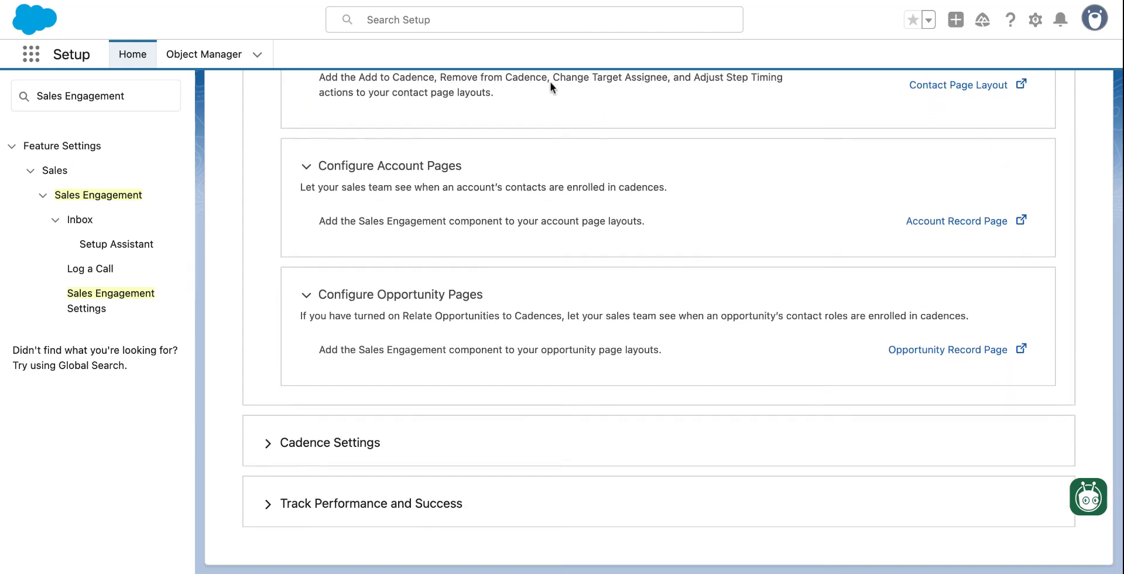